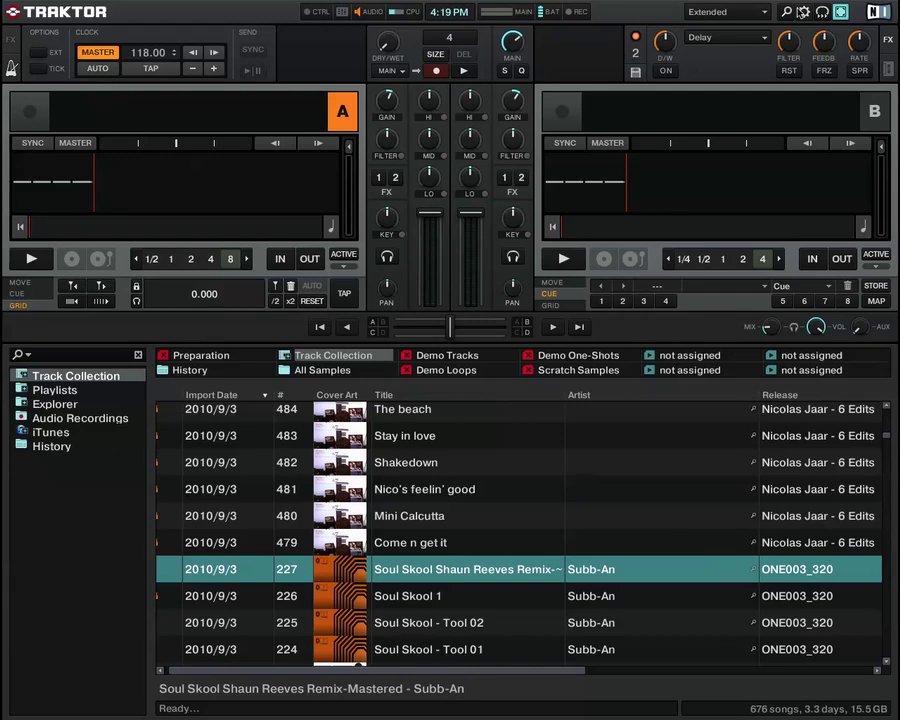
Open Preferences at the Transport page, leaving Sync Mode on BeatSync after trying TempoSync.
{"action": "key", "text": "super+comma"}
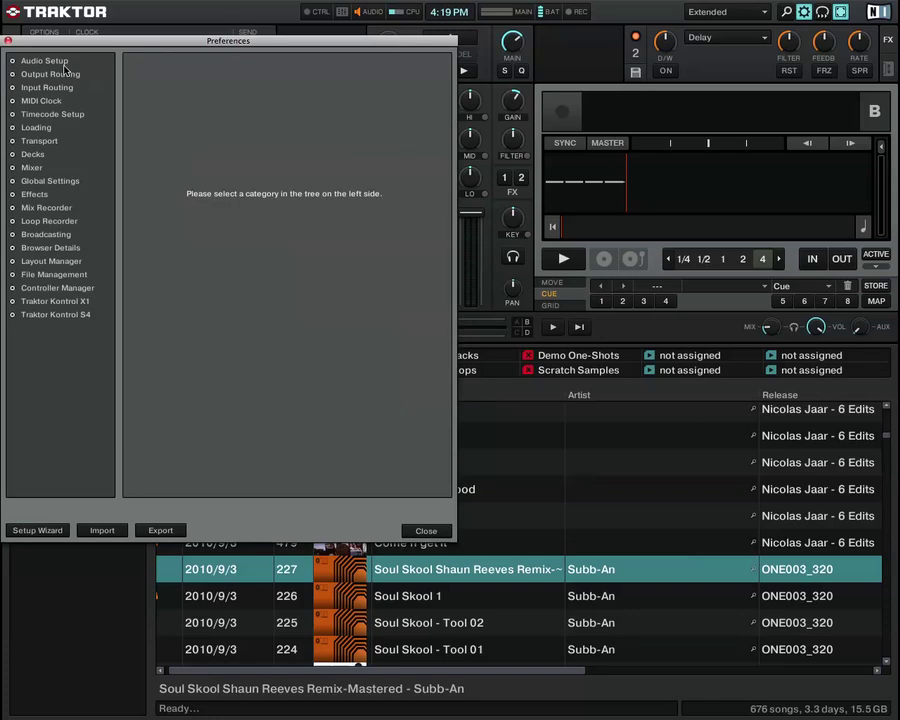
{"action": "left_click", "coordinate": [45, 140]}
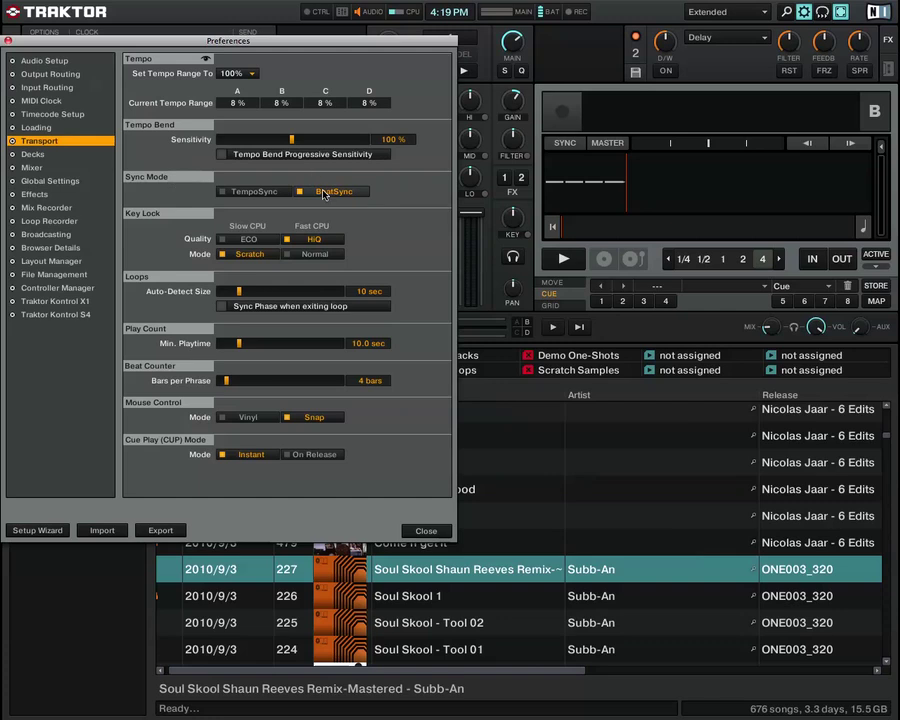
{"action": "left_click", "coordinate": [254, 191]}
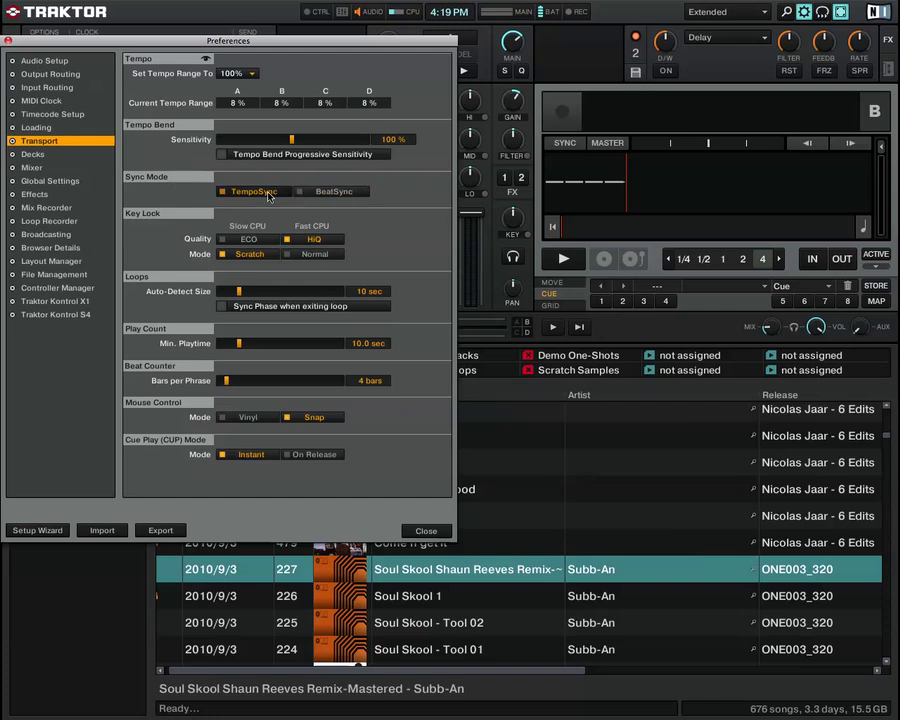
{"action": "left_click", "coordinate": [344, 196]}
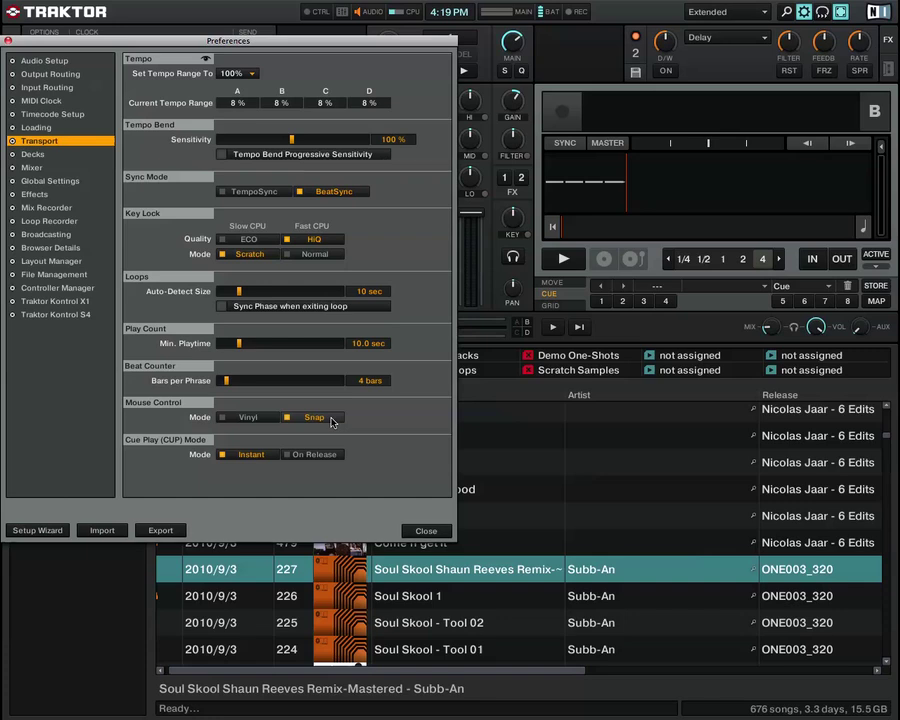
In Decks preferences, keep Size A & B at Advanced and Grid Mode at Full.
{"action": "left_click", "coordinate": [38, 155]}
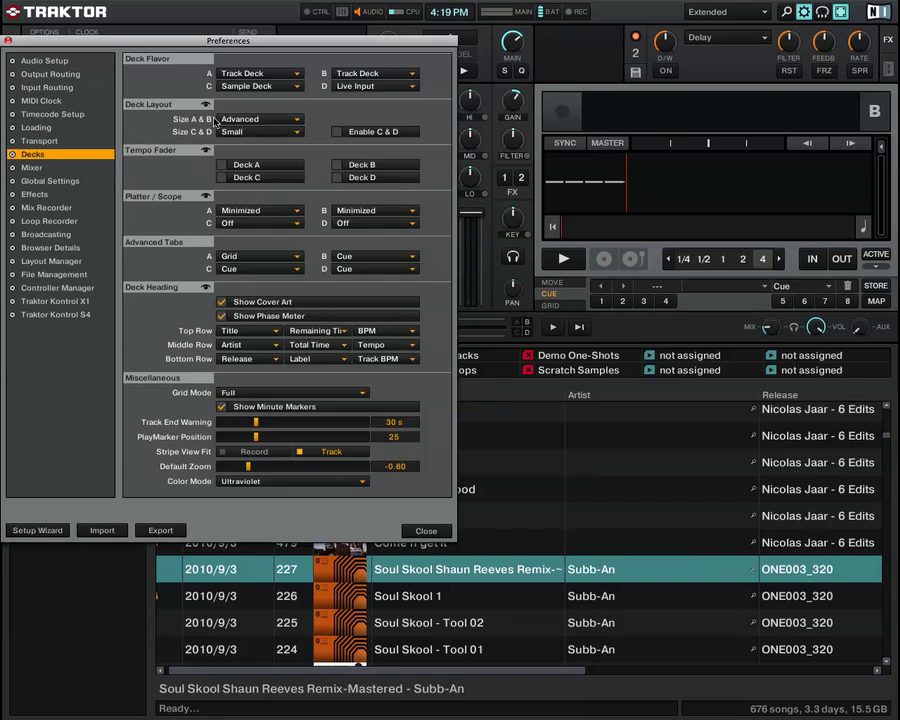
{"action": "left_click", "coordinate": [255, 120]}
{"action": "left_click", "coordinate": [255, 164]}
{"action": "left_click", "coordinate": [222, 391]}
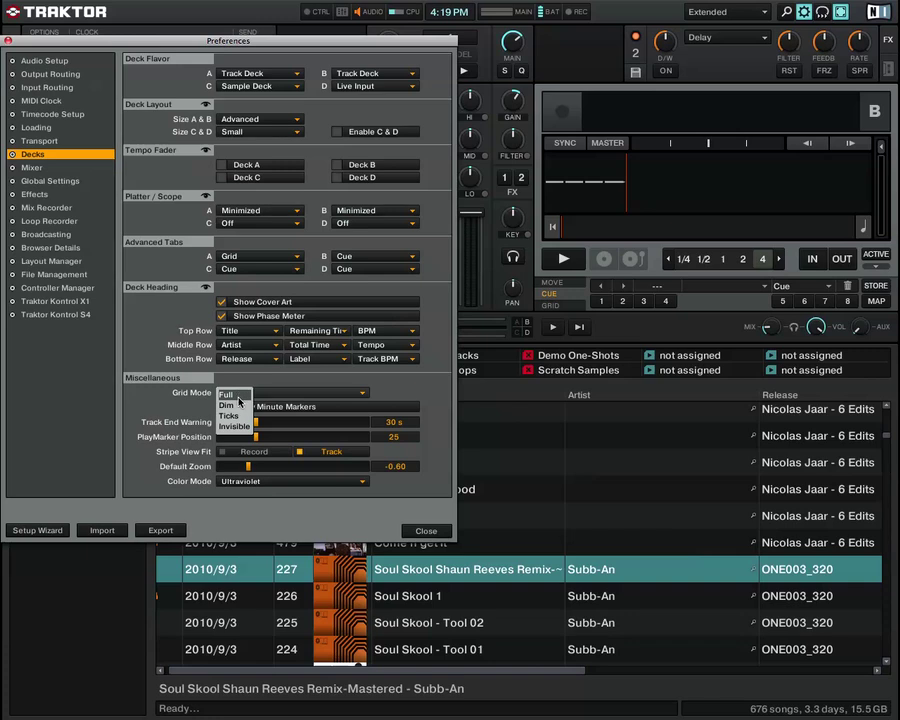
{"action": "left_click", "coordinate": [238, 396]}
{"action": "left_click", "coordinate": [236, 393]}
{"action": "left_click", "coordinate": [236, 397]}
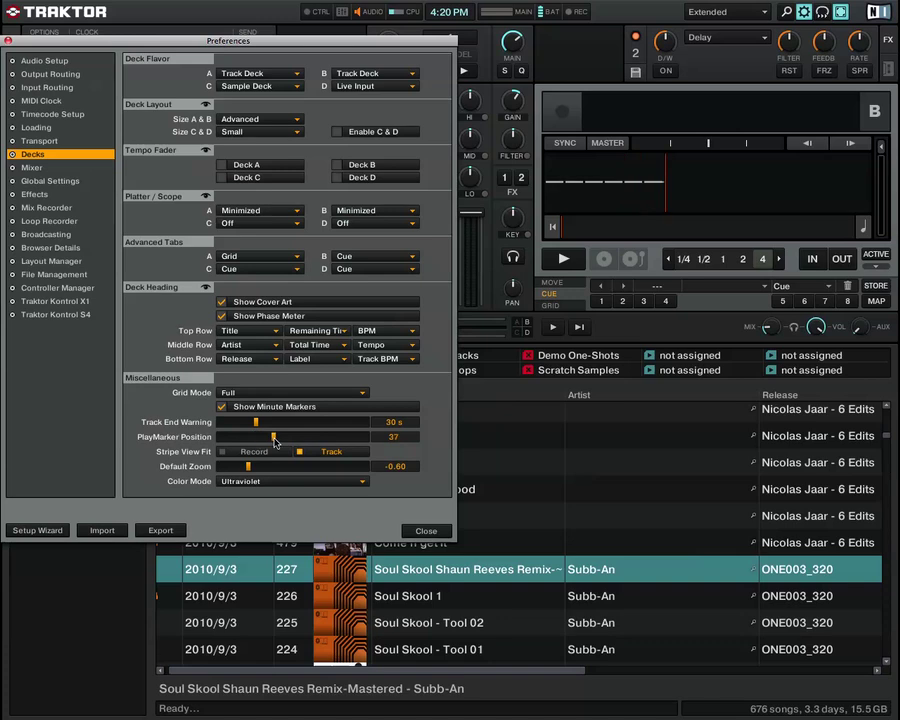
Move PlayMarker Position up to 82 and lower Default Zoom to -0.62.
{"action": "left_click_drag", "start_coordinate": [257, 441], "coordinate": [279, 441]}
{"action": "mouse_move", "coordinate": [279, 437]}
{"action": "left_mouse_down"}
{"action": "mouse_move", "coordinate": [299, 441]}
{"action": "mouse_move", "coordinate": [260, 441]}
{"action": "left_mouse_up"}
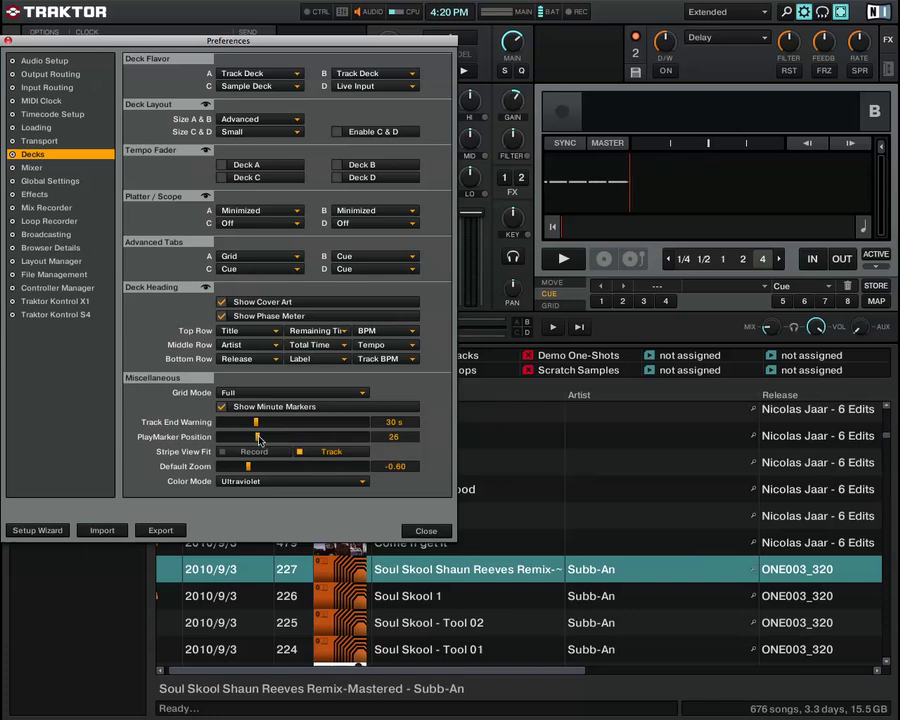
{"action": "mouse_move", "coordinate": [258, 440]}
{"action": "left_mouse_down"}
{"action": "mouse_move", "coordinate": [348, 440]}
{"action": "mouse_move", "coordinate": [256, 447]}
{"action": "left_mouse_up"}
{"action": "left_click_drag", "start_coordinate": [251, 471], "coordinate": [250, 472]}
View the Output Routing settings, then close and reopen Preferences.
{"action": "left_click", "coordinate": [48, 76]}
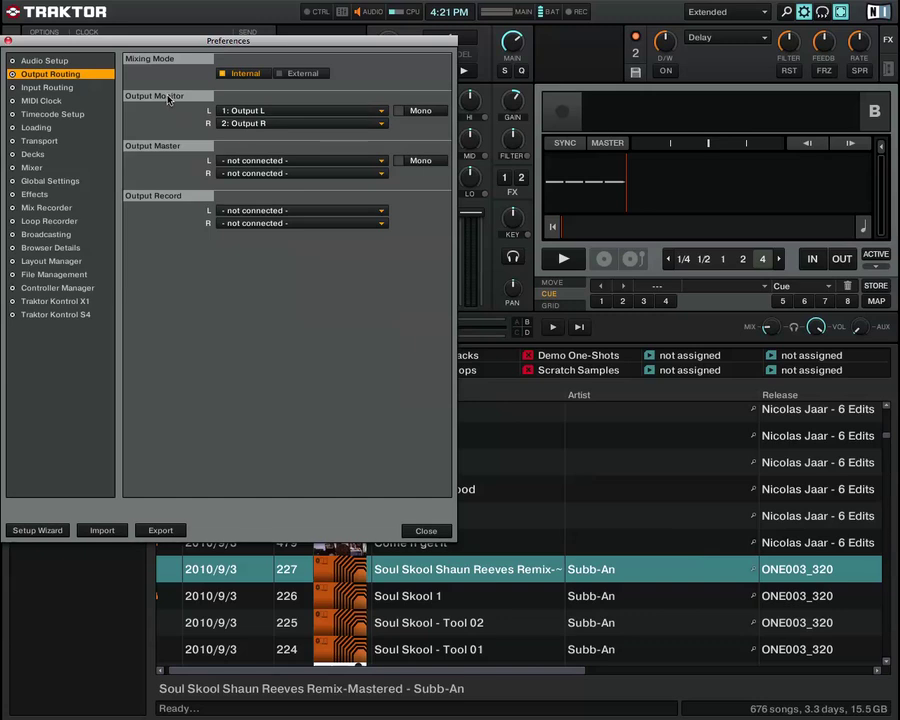
{"action": "left_click", "coordinate": [426, 530]}
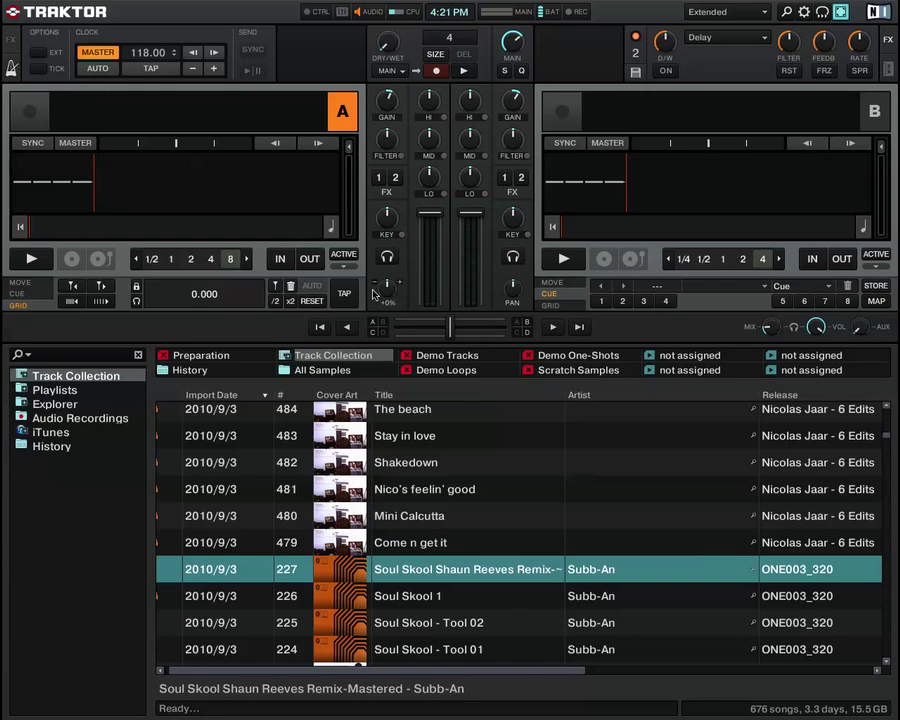
{"action": "left_click", "coordinate": [803, 14]}
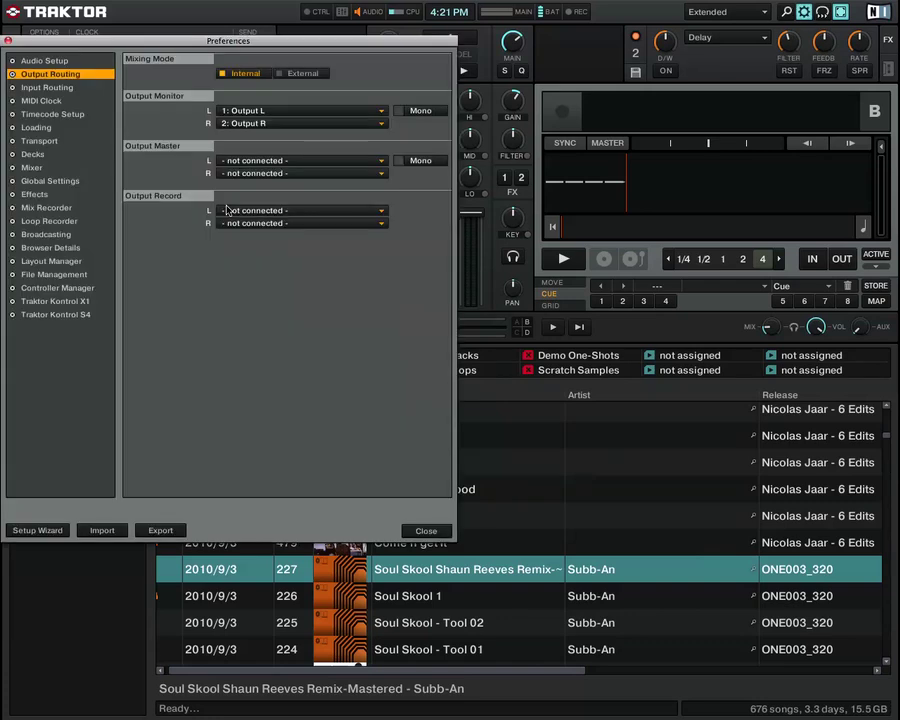
On the Mixer page, toggle Crossfader off and back on in the mixer layout.
{"action": "left_click", "coordinate": [55, 168]}
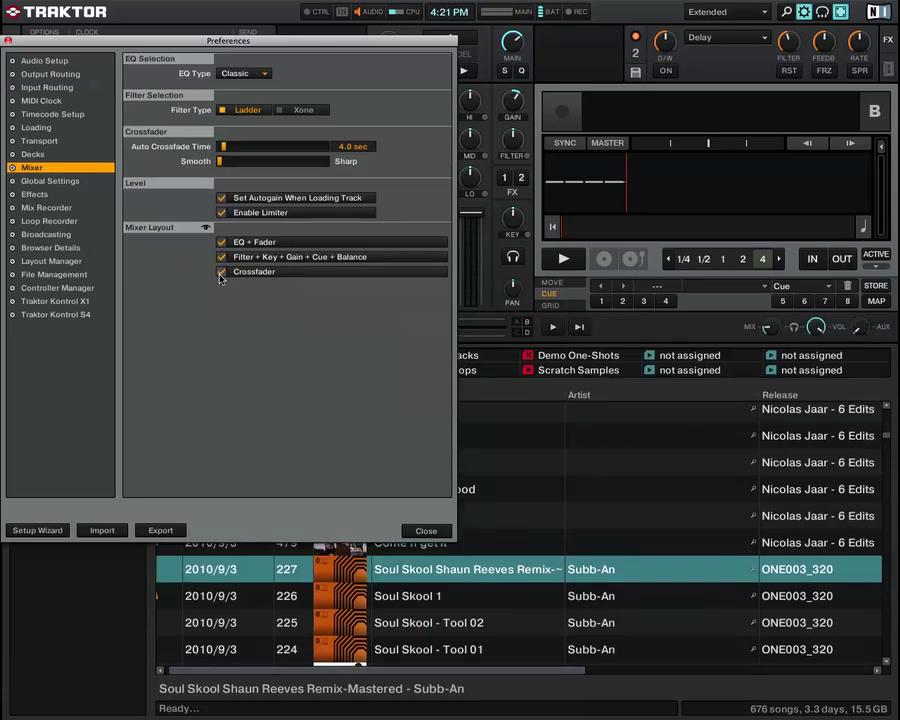
{"action": "left_click", "coordinate": [221, 273]}
{"action": "left_click", "coordinate": [221, 273]}
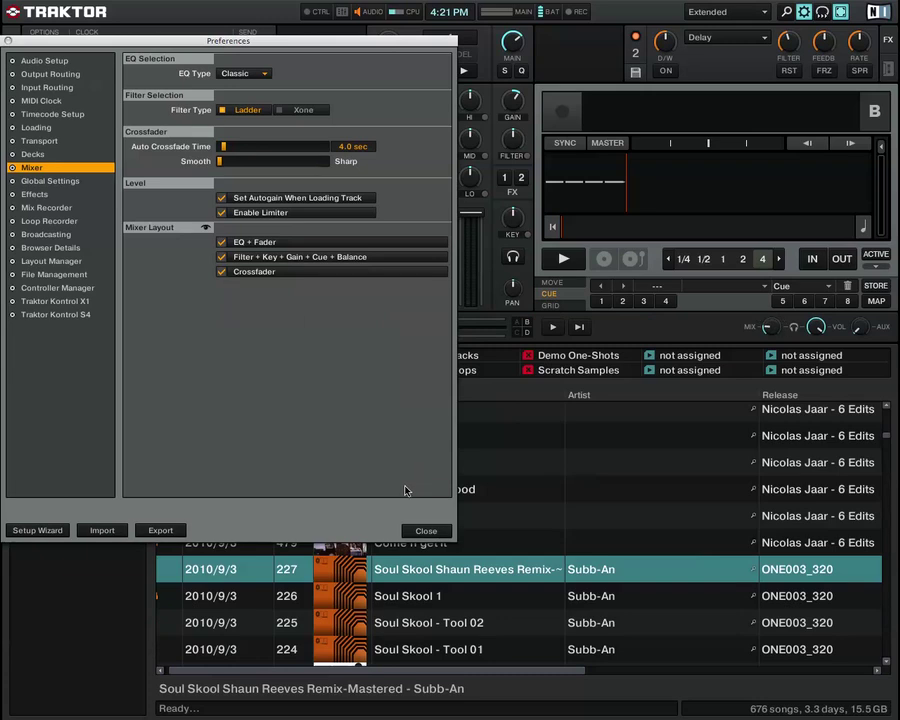
Close the Preferences window.
{"action": "left_click", "coordinate": [425, 530]}
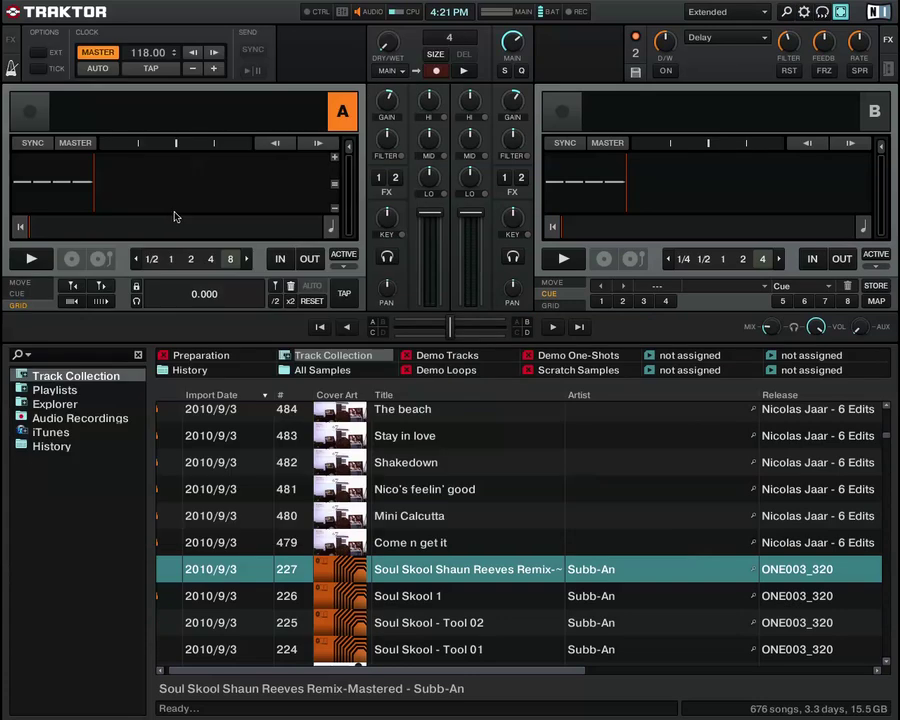
{"action": "scroll", "coordinate": [400, 520], "scroll_direction": "down", "scroll_amount": 3}
{"action": "scroll", "coordinate": [400, 525], "scroll_direction": "up", "scroll_amount": 3}
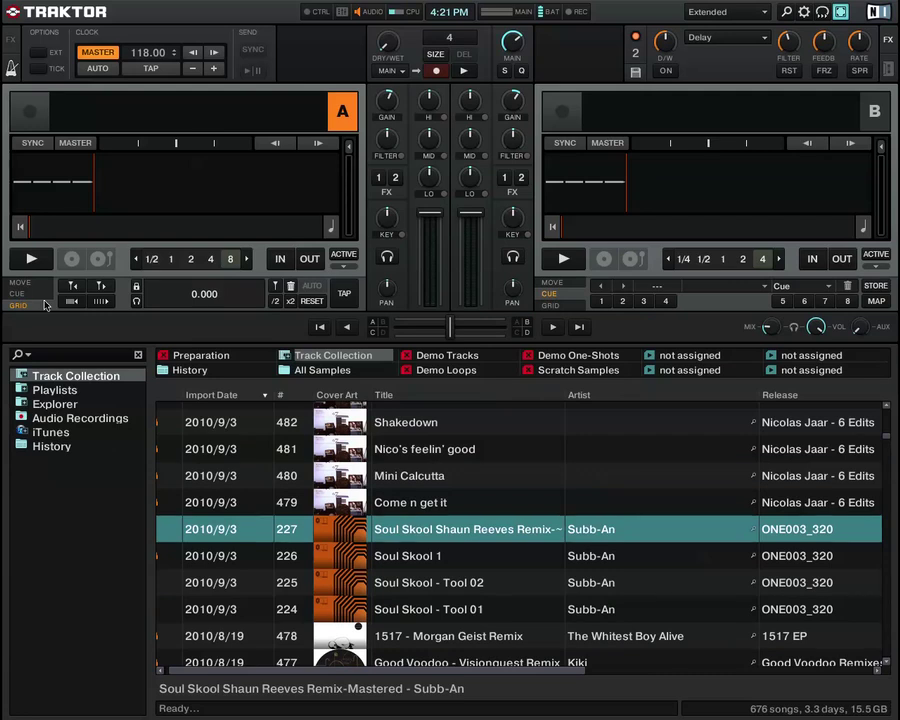
Show Deck A's GRID controls and load the Soul Skool Shaun Reeves Remix into Deck A.
{"action": "left_click", "coordinate": [31, 292]}
{"action": "left_click", "coordinate": [24, 283]}
{"action": "left_click", "coordinate": [28, 292]}
{"action": "left_click", "coordinate": [30, 303]}
{"action": "left_click", "coordinate": [28, 292]}
{"action": "left_click", "coordinate": [22, 283]}
{"action": "left_click", "coordinate": [30, 305]}
{"action": "left_click_drag", "start_coordinate": [345, 535], "coordinate": [92, 182]}
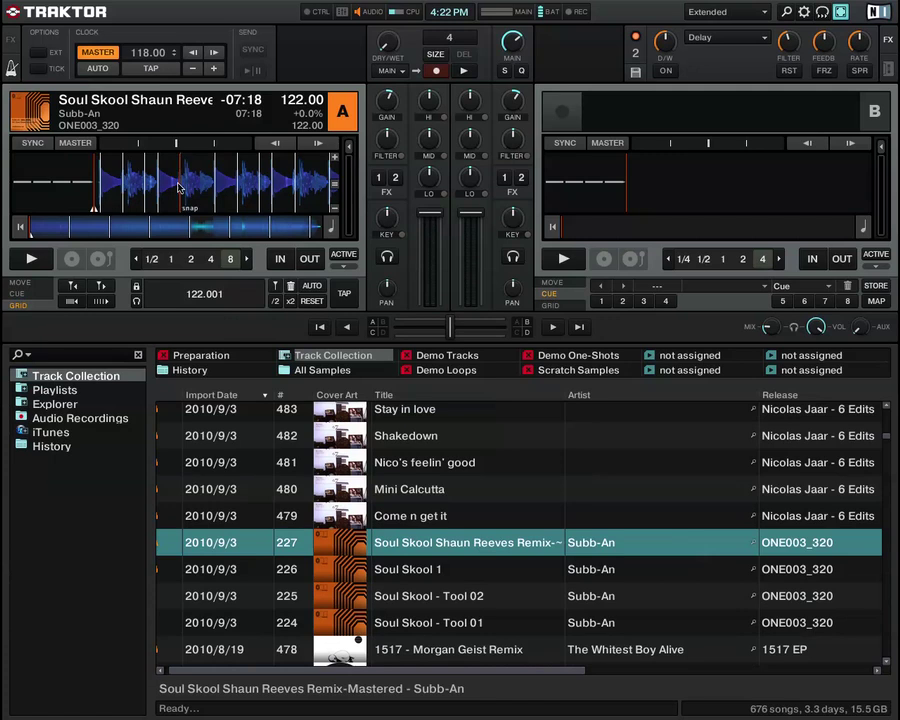
Play and scrub through Deck A's track, then jump back to its start.
{"action": "key", "text": "space"}
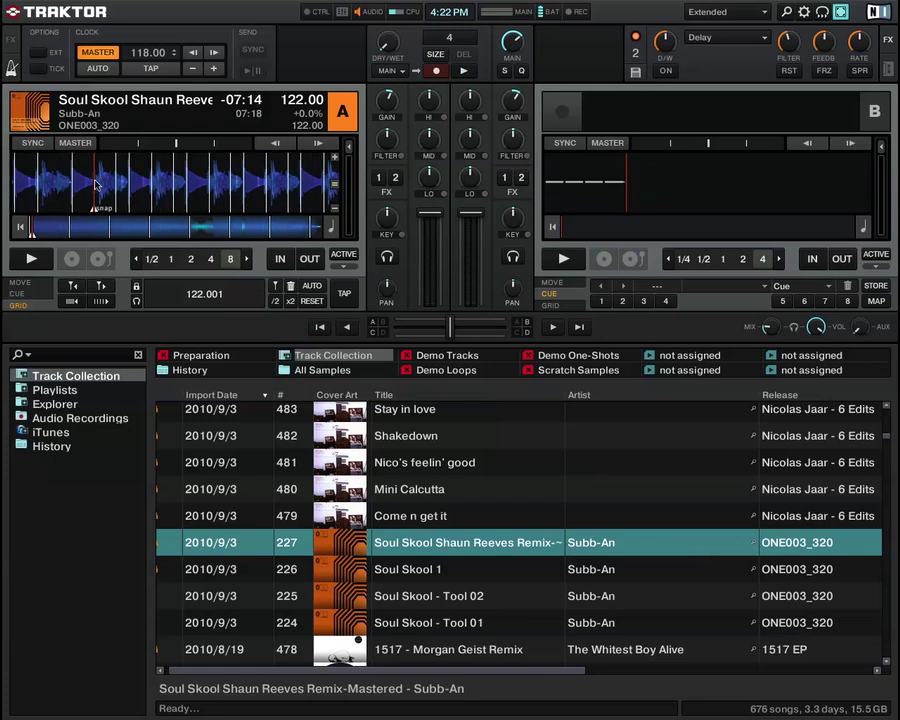
{"action": "left_click_drag", "start_coordinate": [141, 185], "coordinate": [253, 185]}
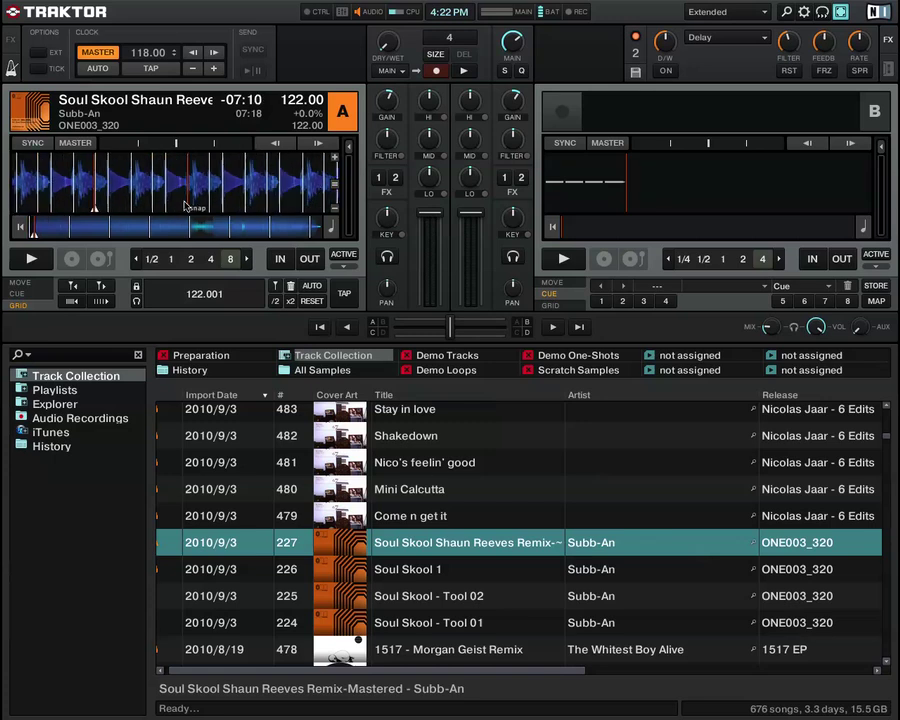
{"action": "left_click_drag", "start_coordinate": [150, 228], "coordinate": [38, 234]}
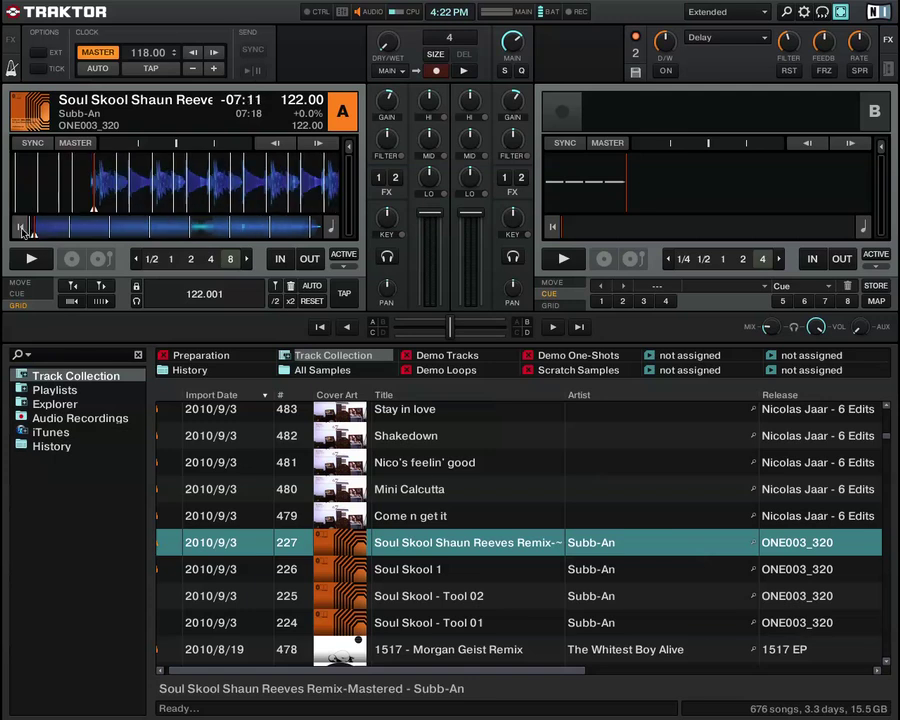
{"action": "left_click", "coordinate": [20, 229]}
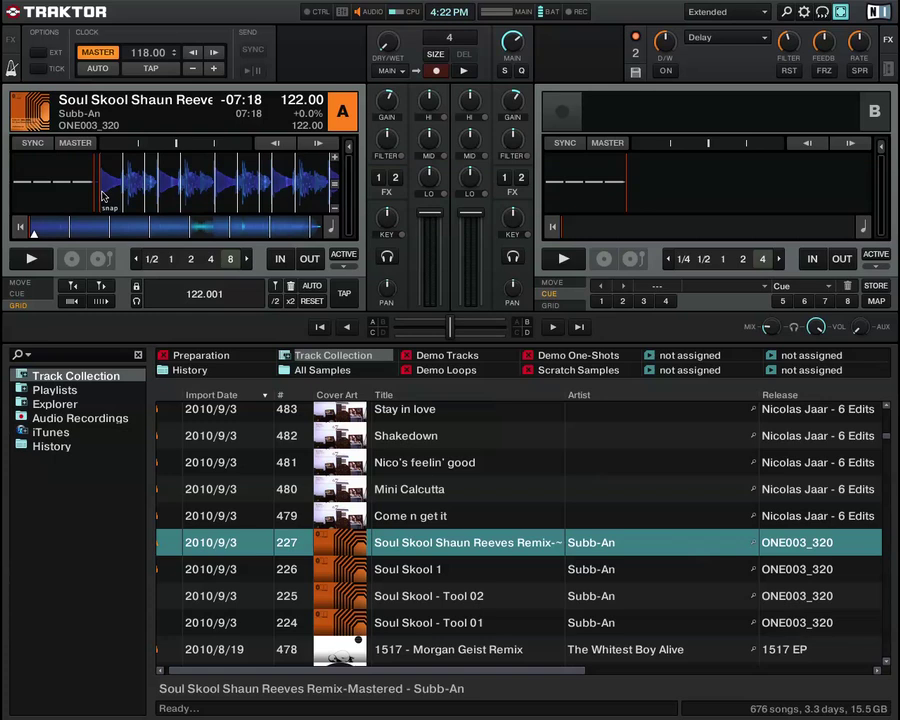
Drag Deck A's waveform so the first kick lines up with the playhead.
{"action": "left_click_drag", "start_coordinate": [103, 196], "coordinate": [97, 196]}
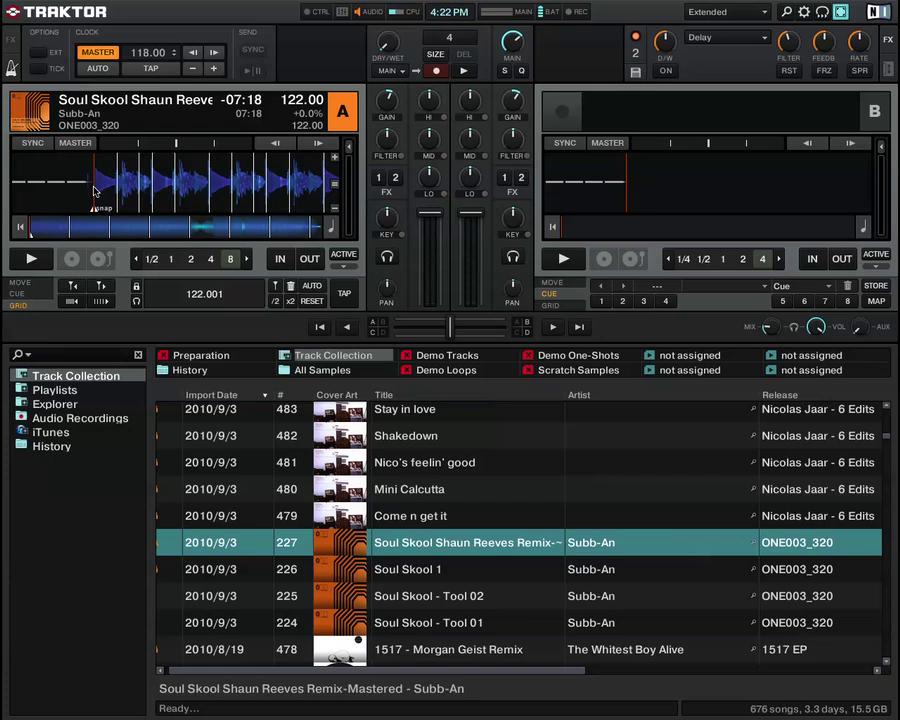
{"action": "key", "text": "space"}
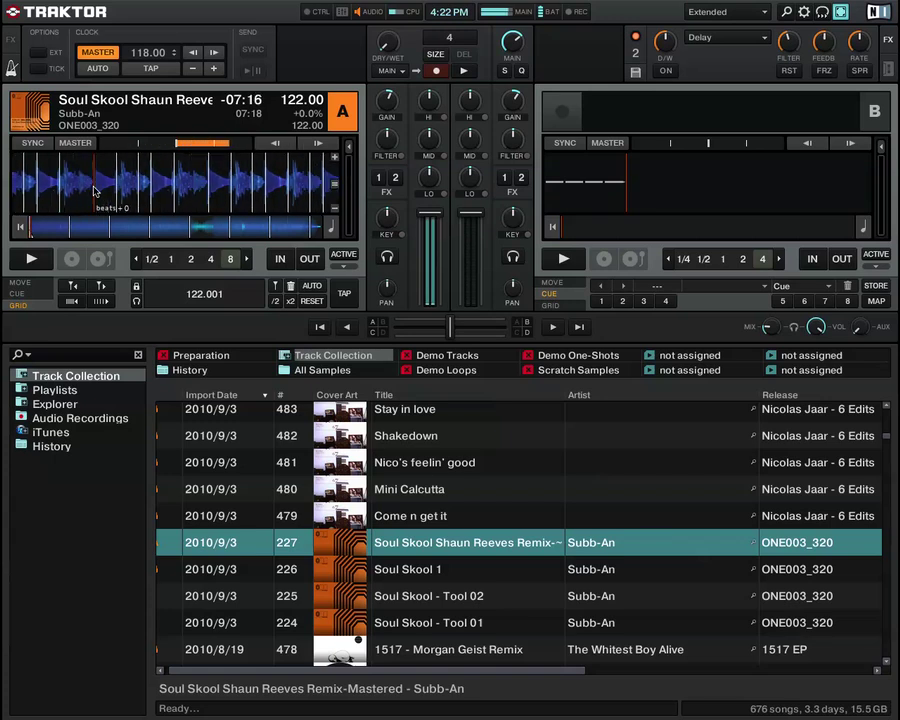
{"action": "key", "text": "space"}
{"action": "key", "text": "space"}
{"action": "key", "text": "space"}
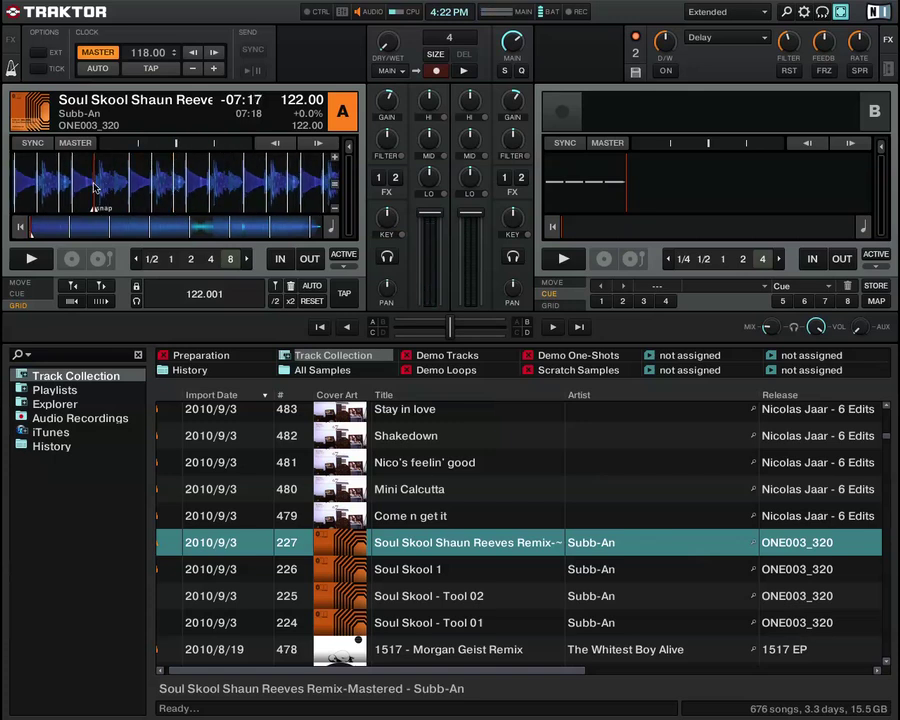
{"action": "key", "text": "space"}
{"action": "left_click", "coordinate": [30, 262]}
{"action": "left_click_drag", "start_coordinate": [50, 200], "coordinate": [104, 203]}
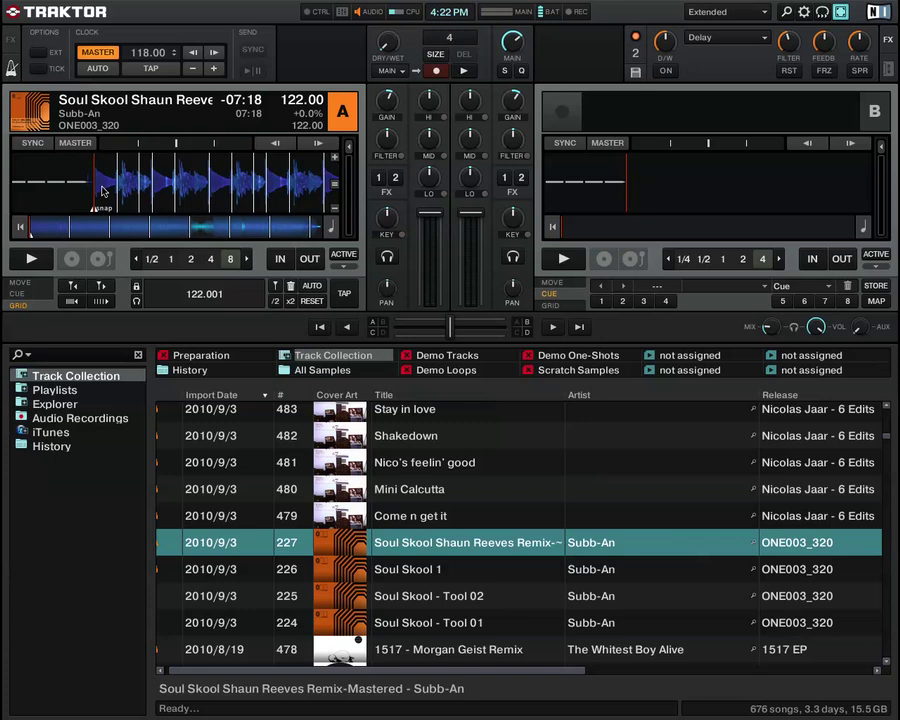
{"action": "left_click_drag", "start_coordinate": [110, 190], "coordinate": [95, 191]}
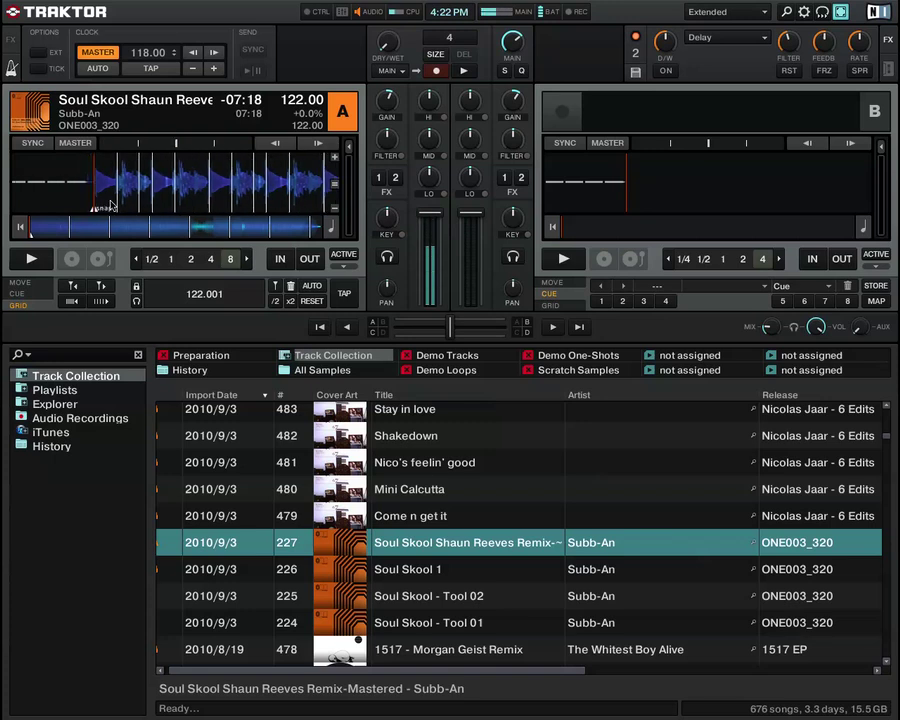
Place the grid marker on Deck A's first beat, enable TICK, and play Deck A.
{"action": "left_click", "coordinate": [278, 290]}
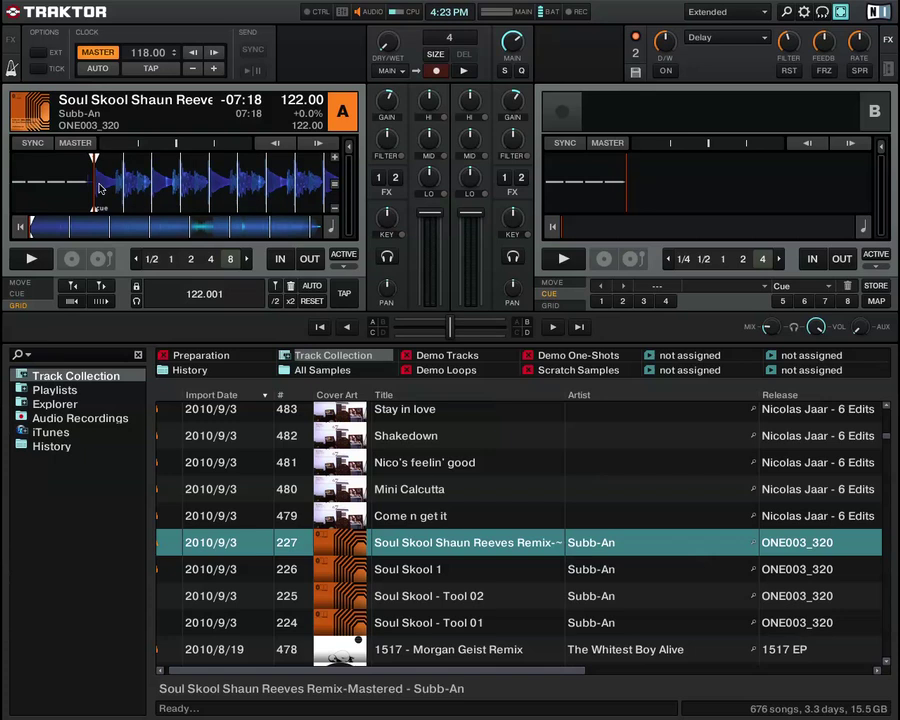
{"action": "left_click", "coordinate": [37, 67]}
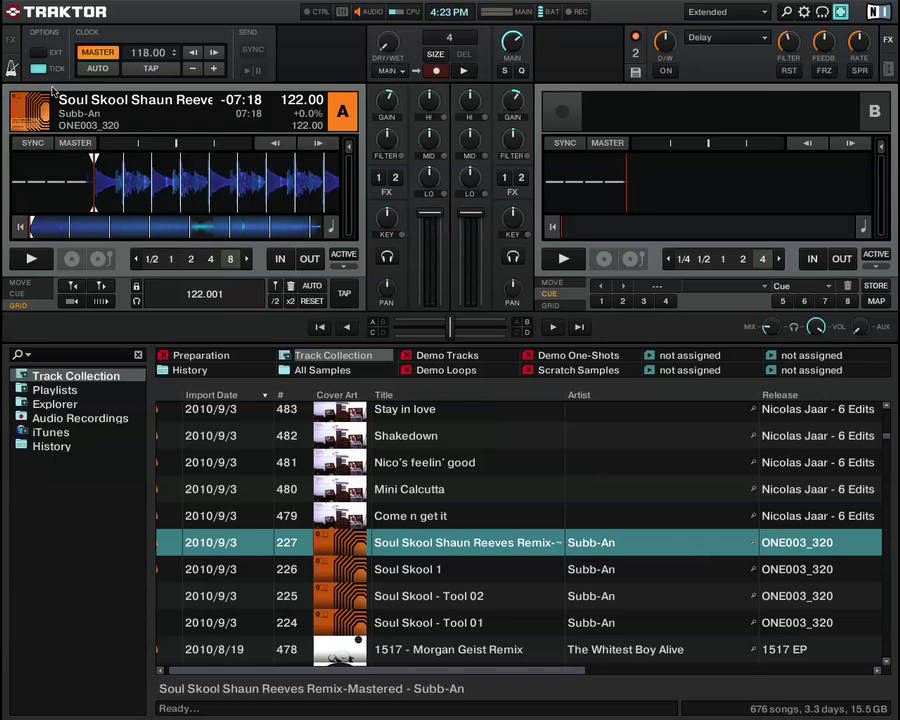
{"action": "left_click", "coordinate": [32, 260]}
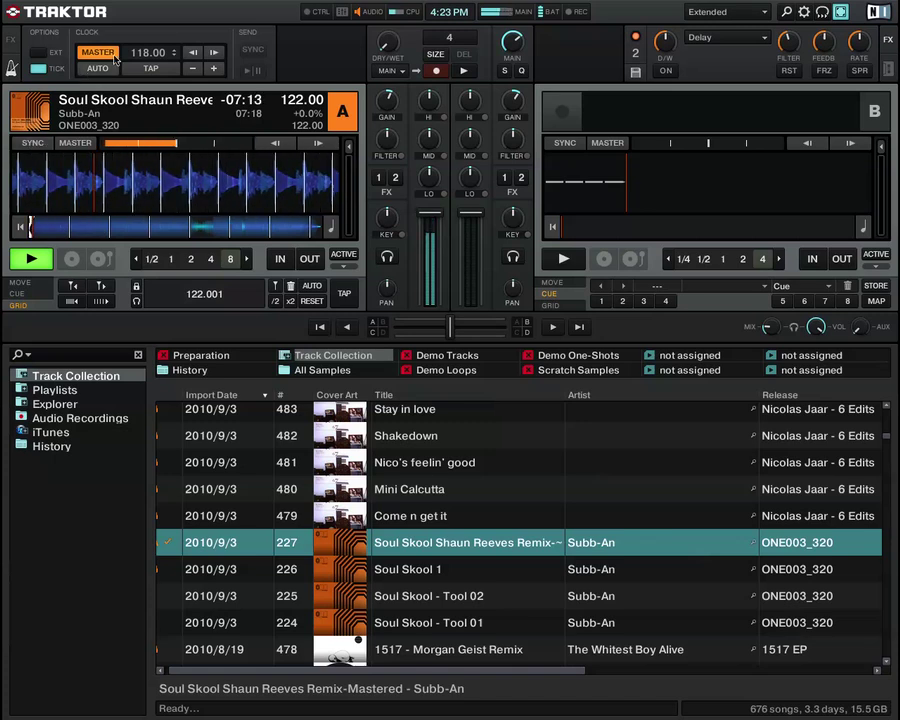
Sync Deck A to the master clock at 118.00 BPM, then stop playback.
{"action": "left_click", "coordinate": [34, 144]}
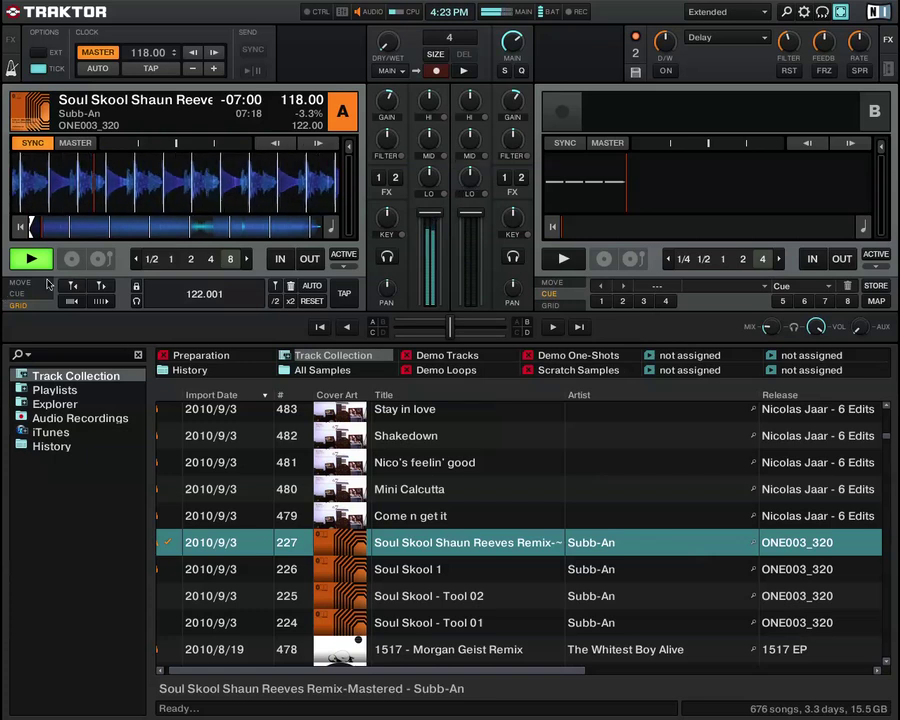
{"action": "key", "text": "space"}
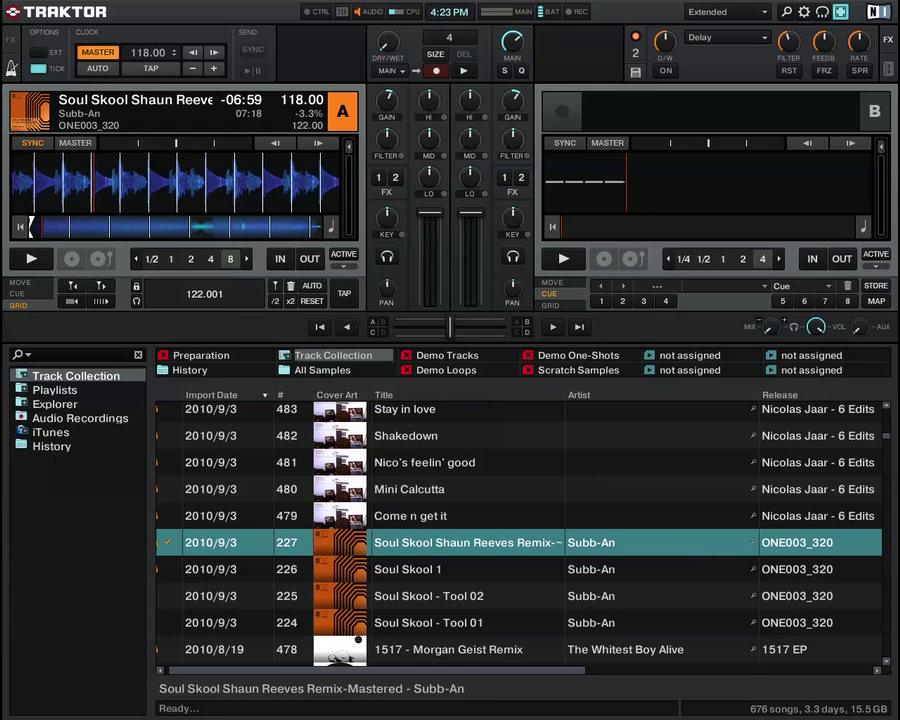
Play Deck A, switch TICK off, stop, and return Deck A to the track start.
{"action": "left_click", "coordinate": [31, 259]}
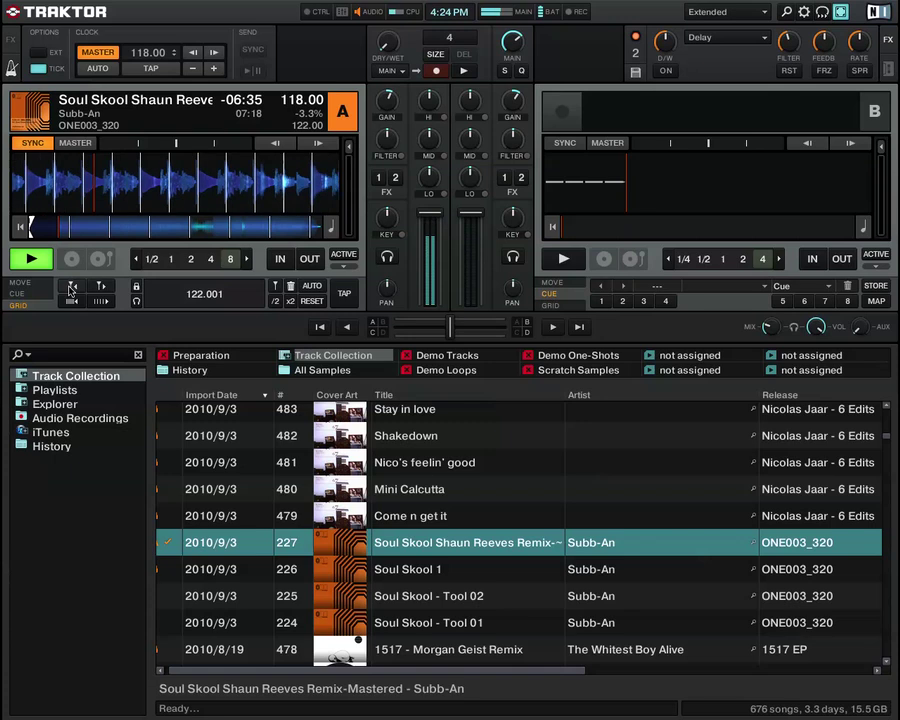
{"action": "left_click", "coordinate": [45, 268]}
{"action": "left_click", "coordinate": [42, 68]}
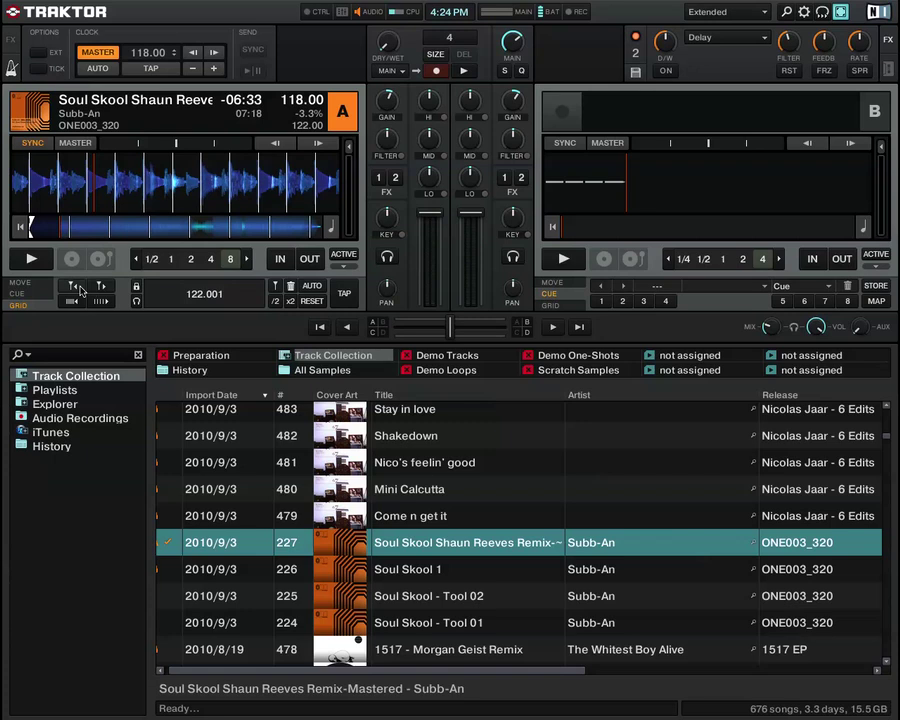
{"action": "left_click", "coordinate": [14, 228]}
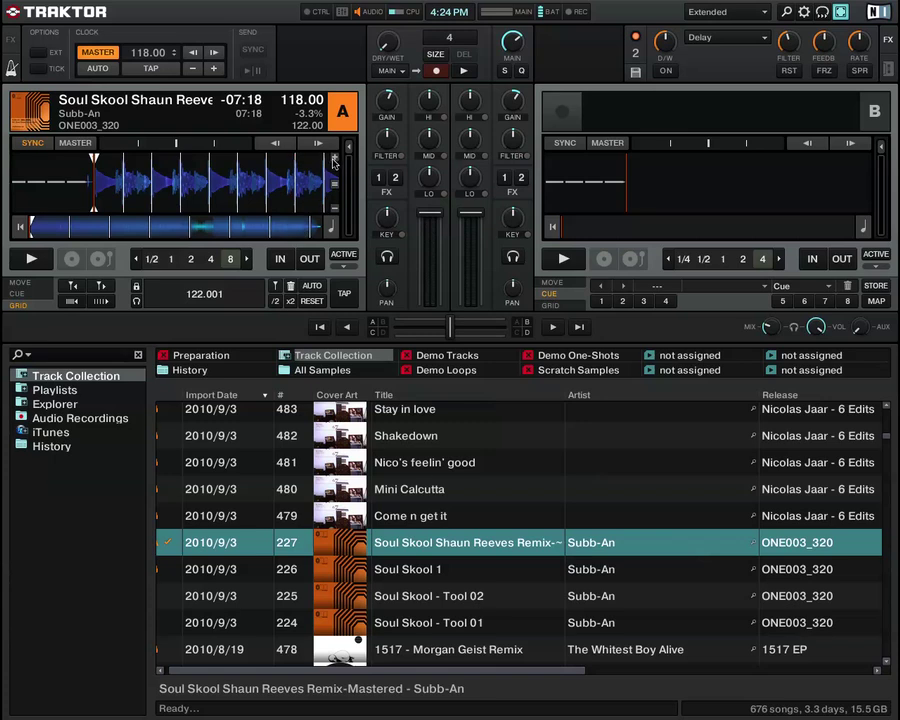
Zoom Deck A's waveform in closely on the first beat.
{"action": "left_click", "coordinate": [335, 160]}
{"action": "left_click", "coordinate": [335, 160]}
{"action": "left_click", "coordinate": [335, 160]}
{"action": "left_click", "coordinate": [335, 160]}
{"action": "left_click", "coordinate": [335, 158]}
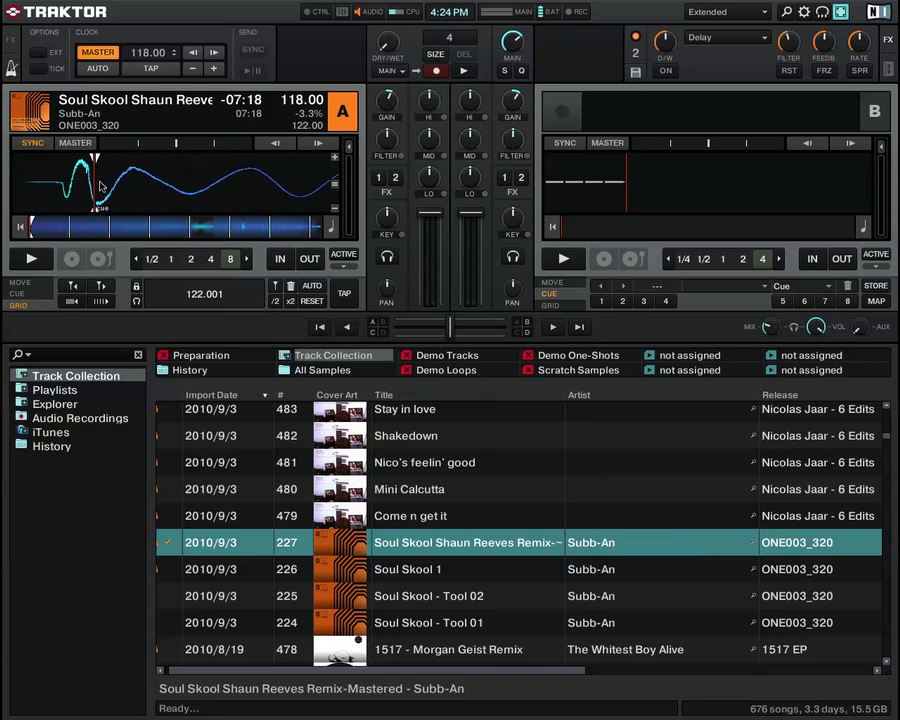
Shift the beatgrid marker six steps earlier onto the first beat, then zoom back out.
{"action": "left_click", "coordinate": [73, 291]}
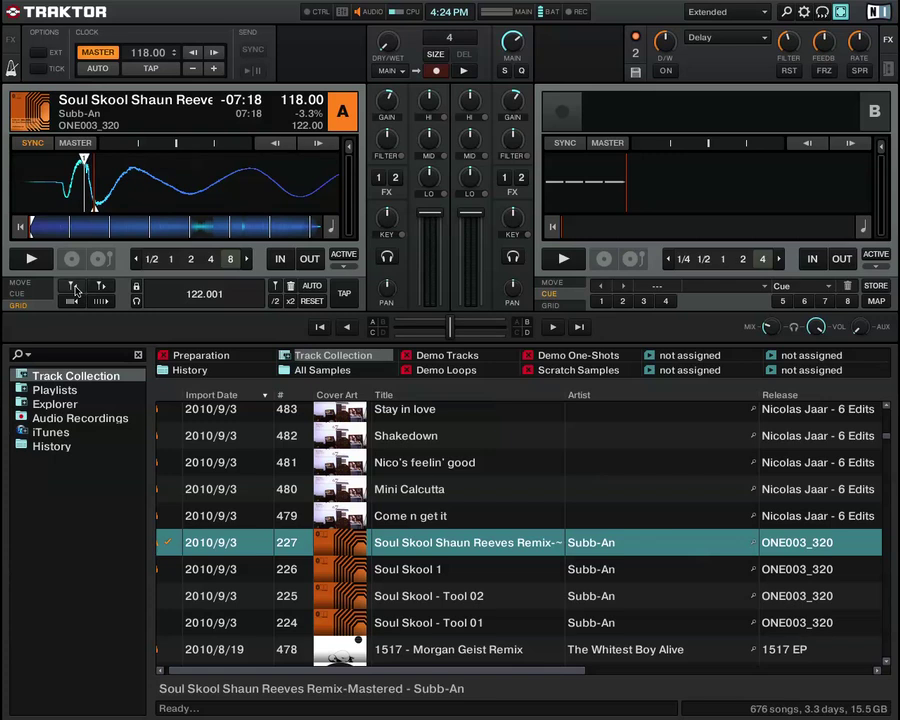
{"action": "left_click", "coordinate": [73, 291]}
{"action": "left_click", "coordinate": [73, 291]}
{"action": "left_click", "coordinate": [73, 291]}
{"action": "left_click", "coordinate": [73, 291]}
{"action": "left_click", "coordinate": [73, 291]}
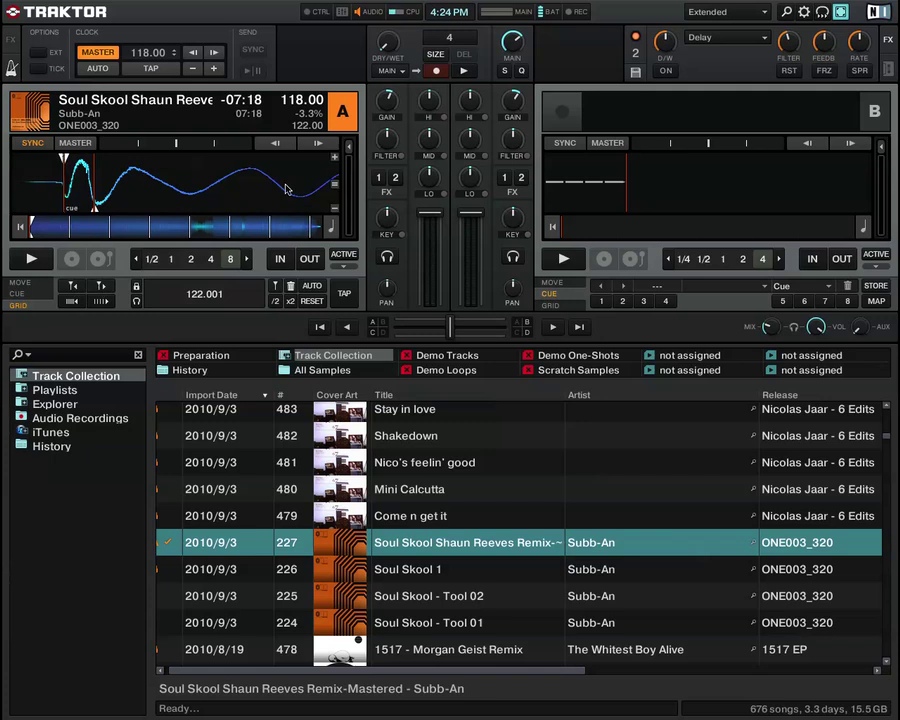
{"action": "left_click", "coordinate": [336, 189]}
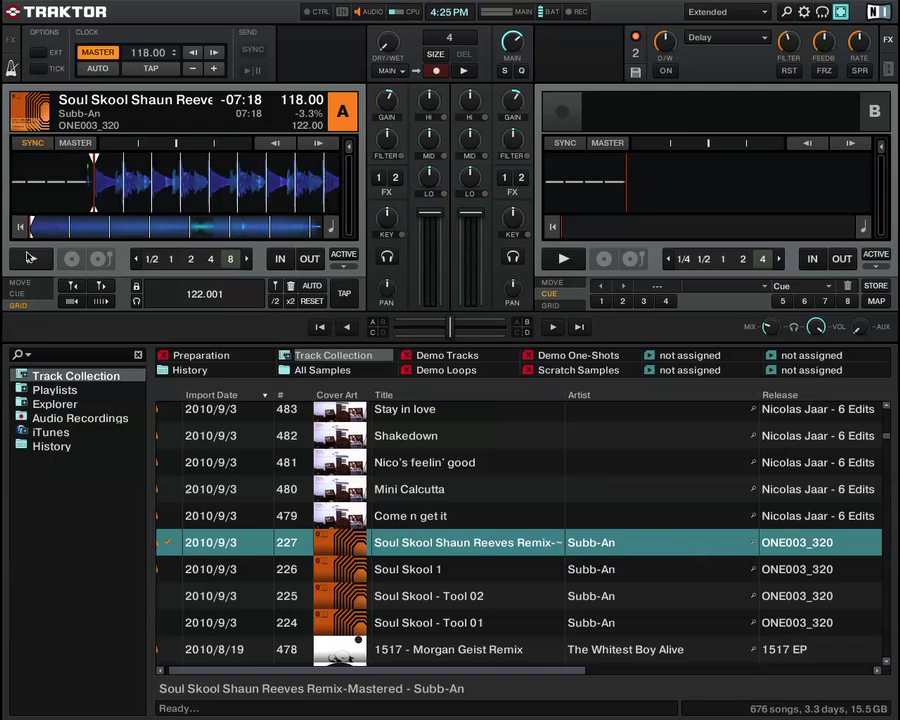
Enable TICK, play Deck A, and check the grid at several points up to -03:54 remaining.
{"action": "left_click", "coordinate": [38, 68]}
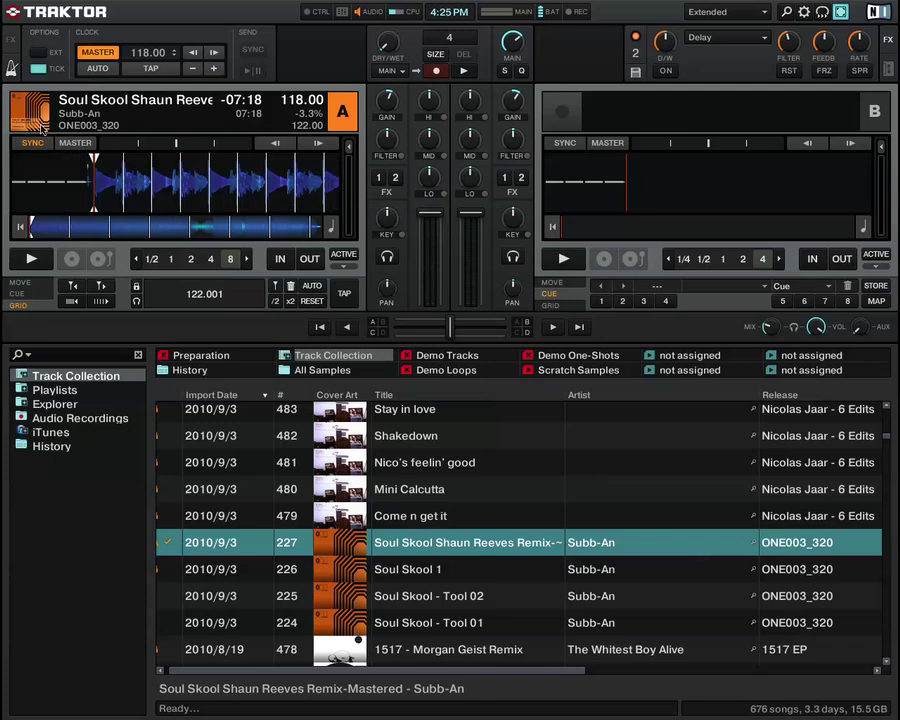
{"action": "left_click", "coordinate": [38, 259]}
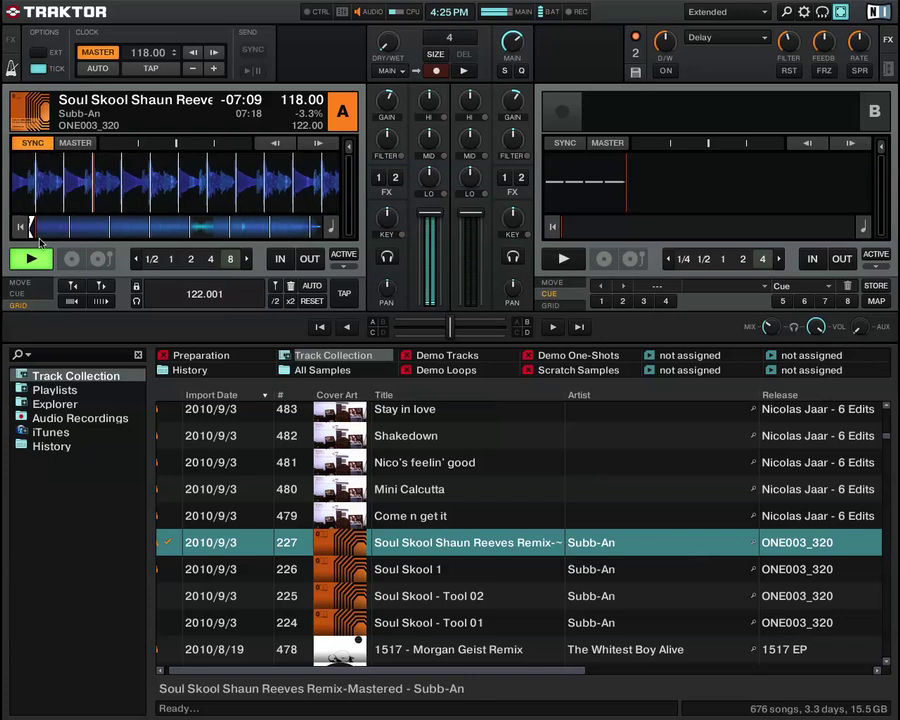
{"action": "left_click", "coordinate": [75, 230]}
{"action": "left_click", "coordinate": [131, 230]}
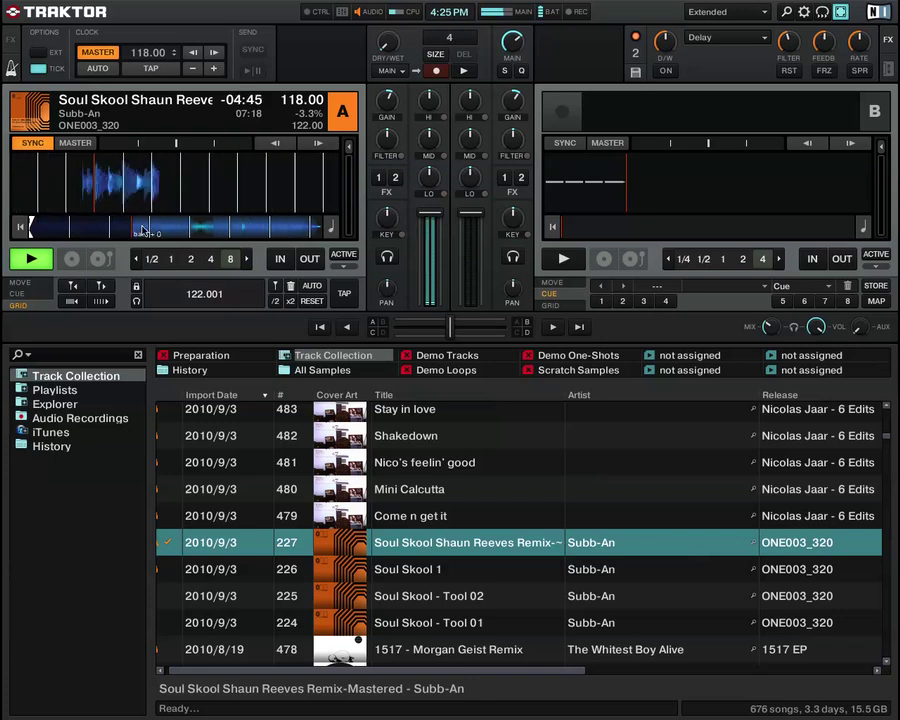
{"action": "left_click", "coordinate": [31, 258]}
{"action": "left_click", "coordinate": [166, 228]}
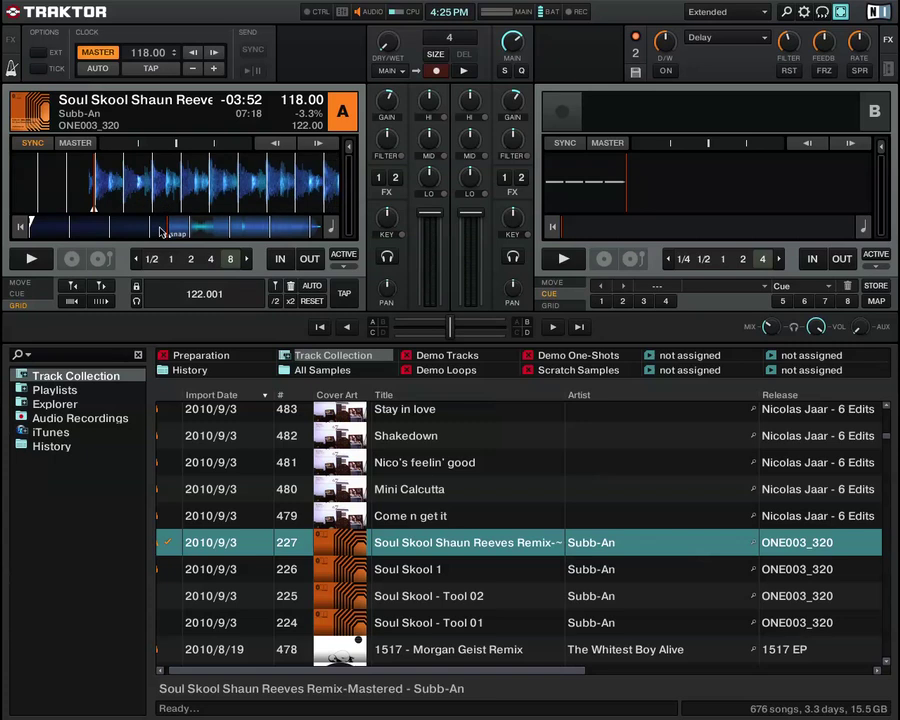
{"action": "mouse_move", "coordinate": [132, 207]}
{"action": "left_mouse_down"}
{"action": "mouse_move", "coordinate": [137, 195]}
{"action": "mouse_move", "coordinate": [181, 196]}
{"action": "mouse_move", "coordinate": [114, 200]}
{"action": "mouse_move", "coordinate": [123, 201]}
{"action": "mouse_move", "coordinate": [131, 185]}
{"action": "mouse_move", "coordinate": [127, 193]}
{"action": "mouse_move", "coordinate": [95, 188]}
{"action": "left_mouse_up"}
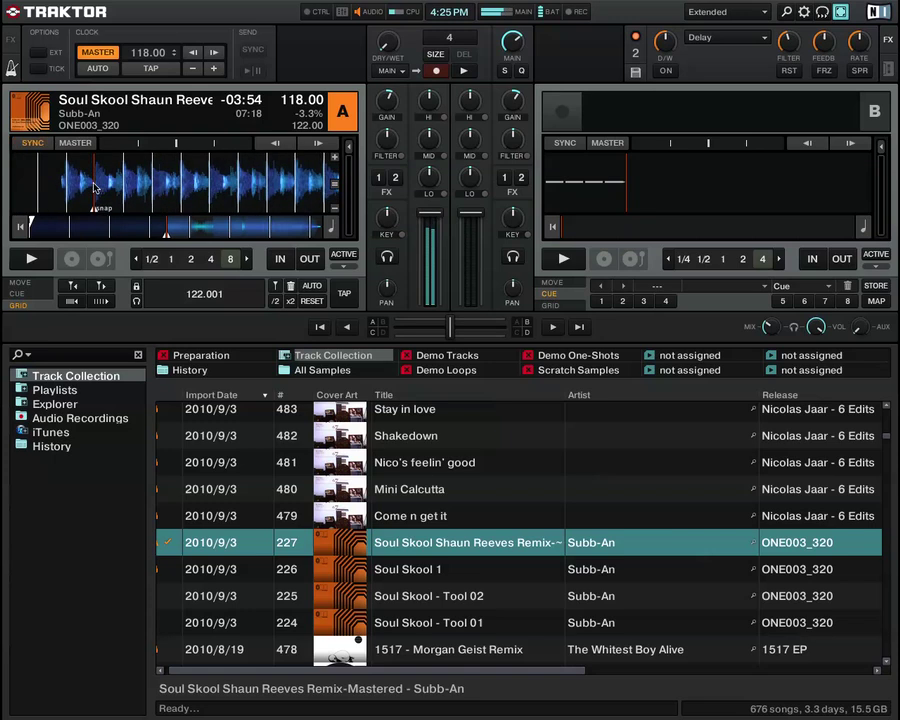
Correct Deck A's grid tempo from 122.001 to exactly 122.000 BPM and resume playback.
{"action": "left_click", "coordinate": [334, 158]}
{"action": "left_click", "coordinate": [334, 158]}
{"action": "left_click", "coordinate": [335, 159]}
{"action": "left_click", "coordinate": [335, 160]}
{"action": "left_click", "coordinate": [336, 162]}
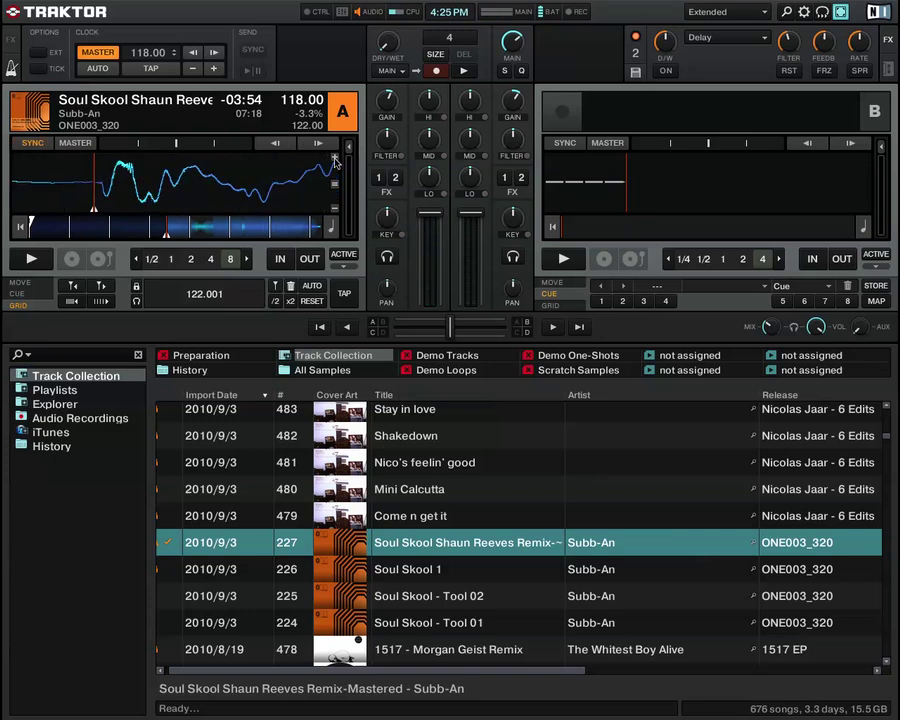
{"action": "left_click", "coordinate": [100, 302]}
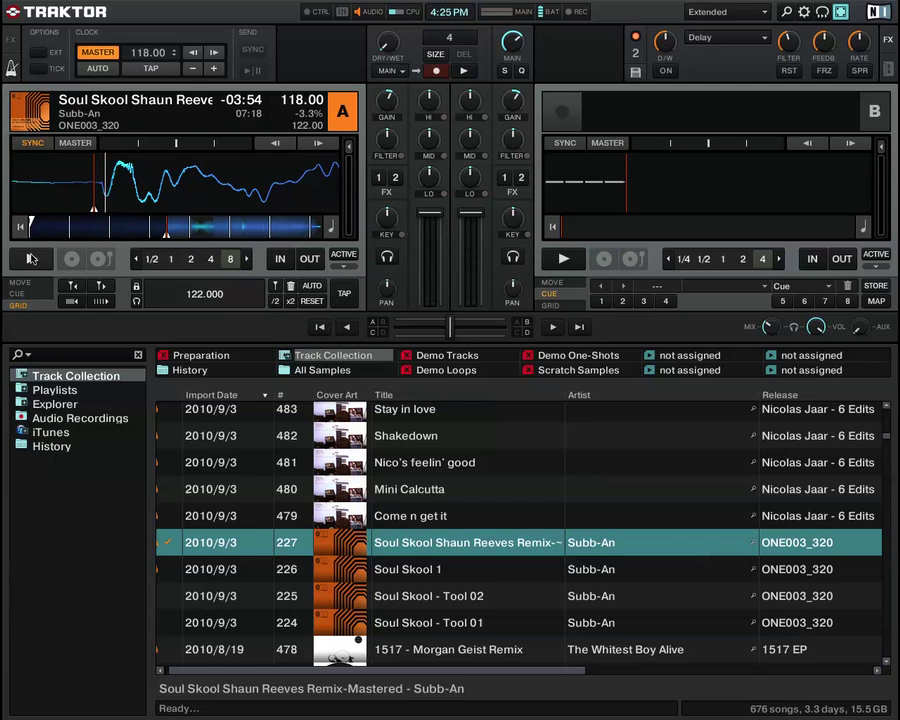
{"action": "left_click", "coordinate": [30, 260]}
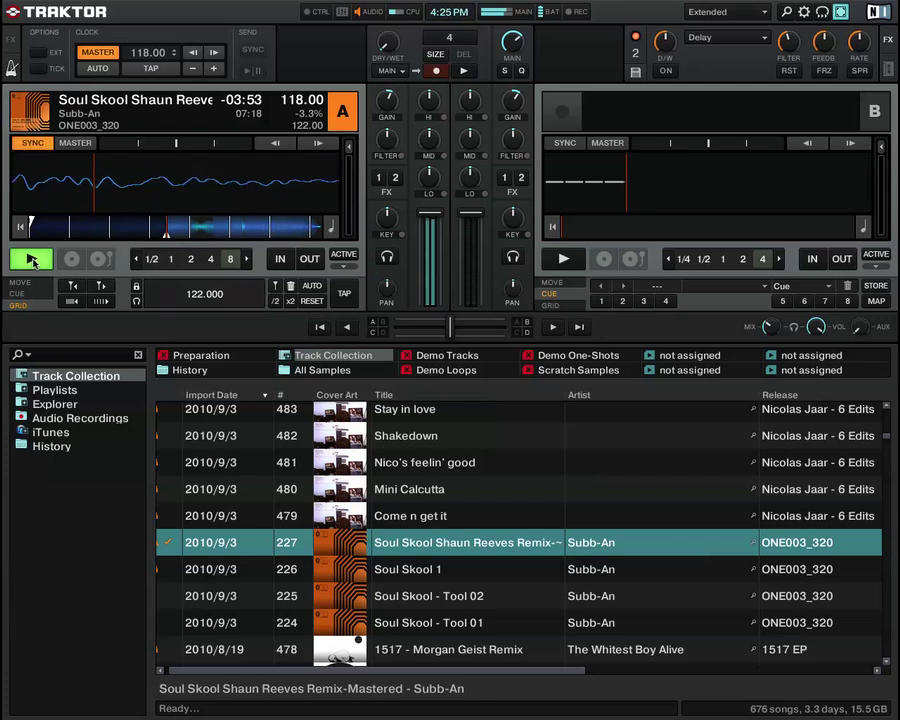
Return Deck A to the track start and check the first beat against the grid marker.
{"action": "left_click", "coordinate": [22, 228]}
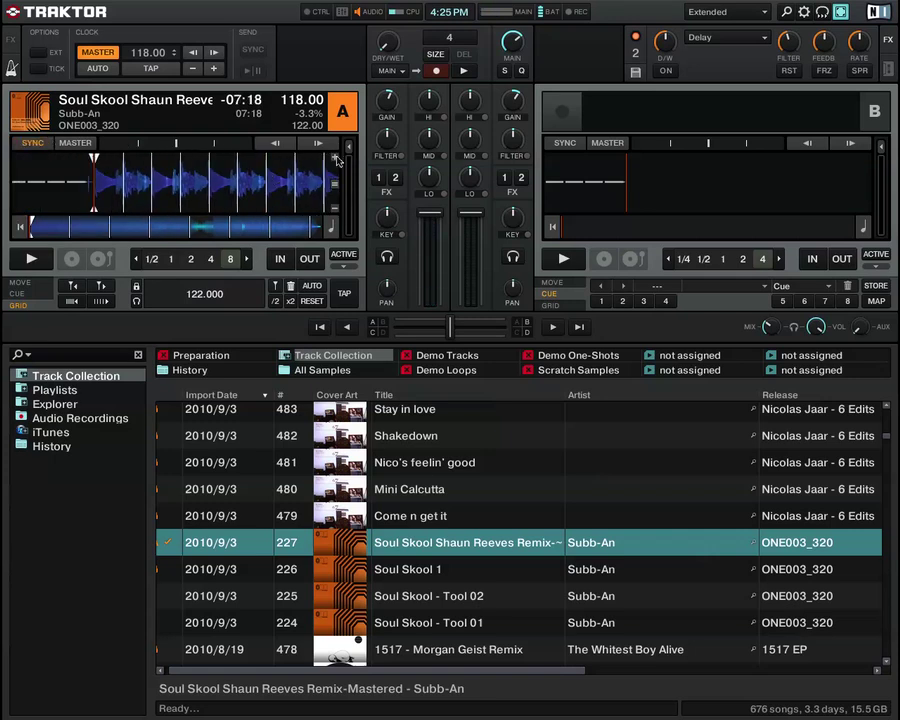
{"action": "left_click", "coordinate": [336, 158]}
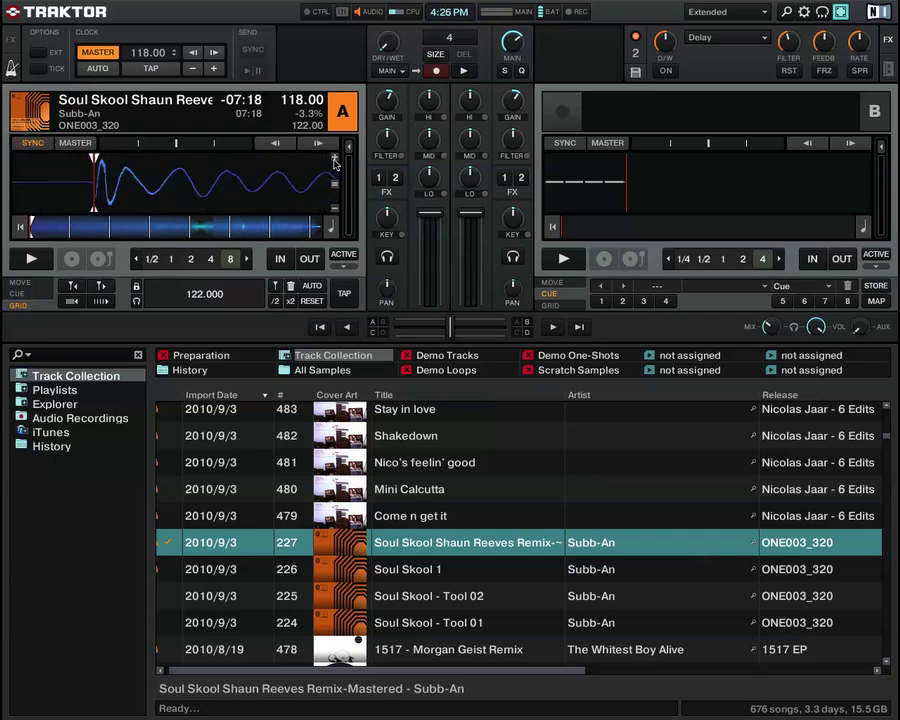
{"action": "left_click", "coordinate": [336, 158]}
{"action": "left_click", "coordinate": [335, 184]}
{"action": "left_click", "coordinate": [335, 184]}
Check grid alignment about a third into the track, then near the end at -00:16.
{"action": "left_click", "coordinate": [120, 236]}
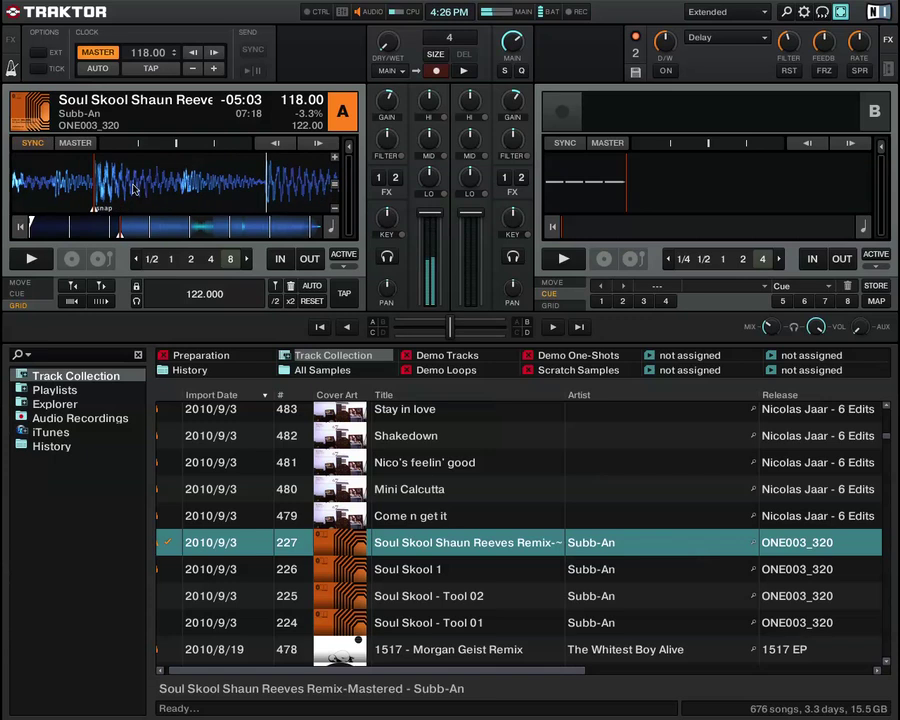
{"action": "left_click", "coordinate": [336, 158]}
{"action": "left_click", "coordinate": [336, 158]}
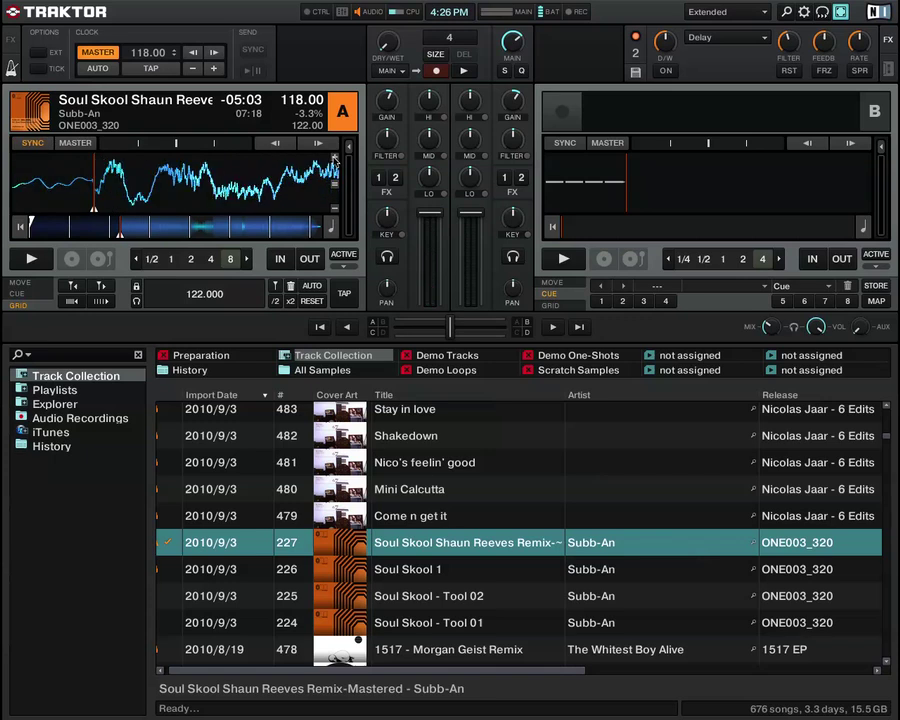
{"action": "left_click", "coordinate": [224, 232]}
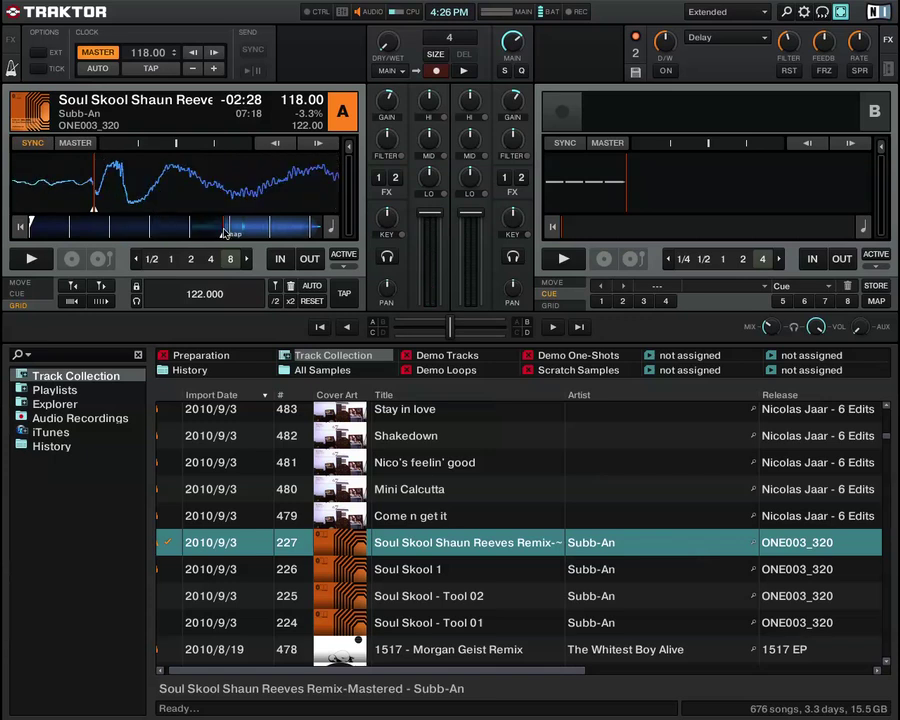
{"action": "left_click", "coordinate": [288, 233]}
{"action": "left_click", "coordinate": [313, 231]}
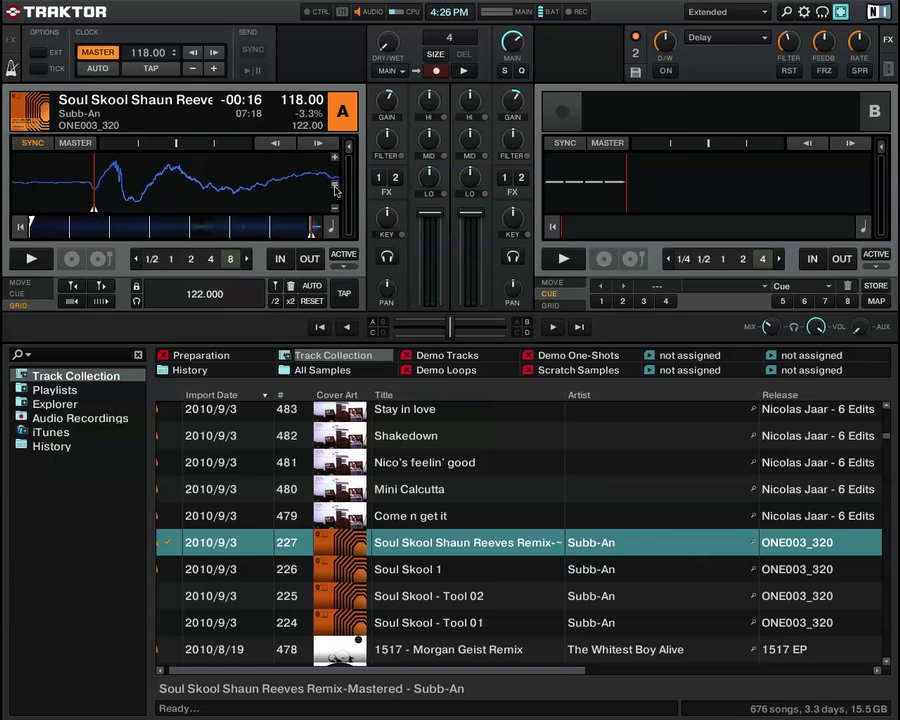
Play Deck A at the start, middle and later sections, stop at -01:27, and switch TICK off.
{"action": "left_click", "coordinate": [36, 257]}
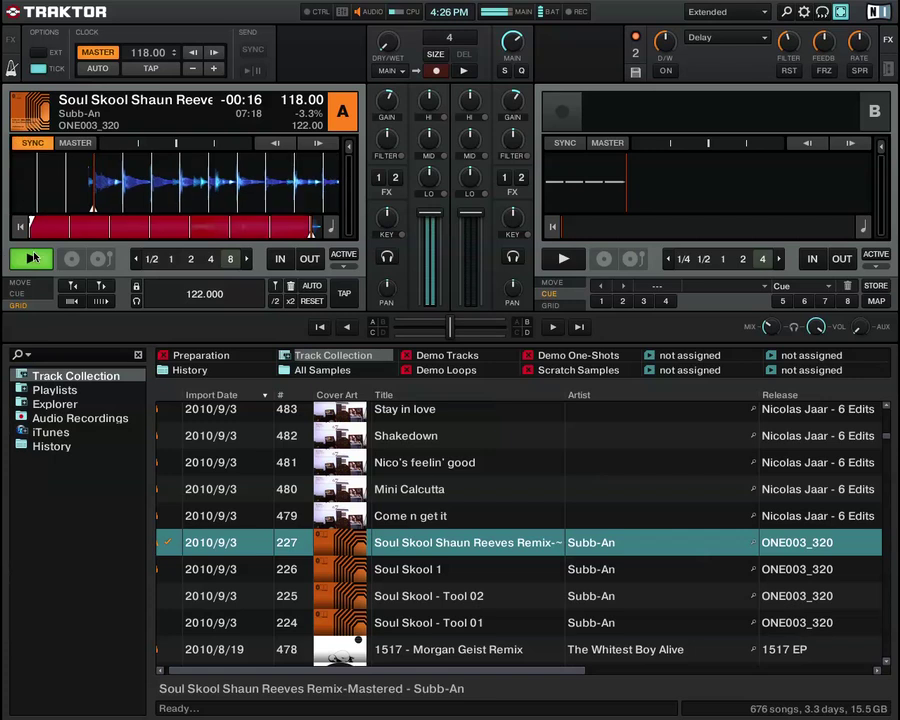
{"action": "left_click", "coordinate": [42, 228]}
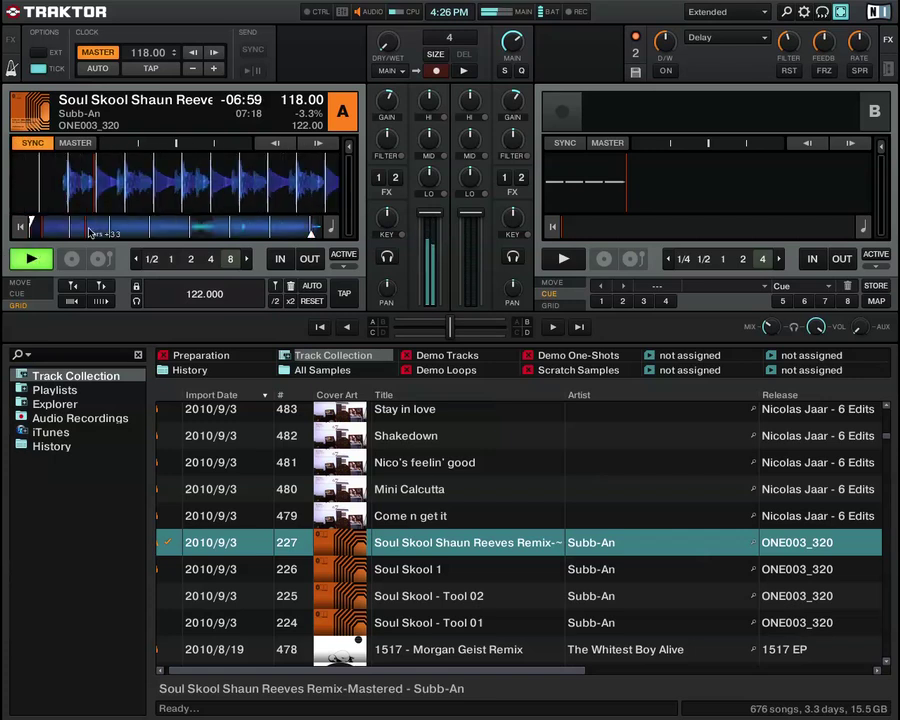
{"action": "left_click", "coordinate": [150, 228]}
{"action": "left_click", "coordinate": [262, 231]}
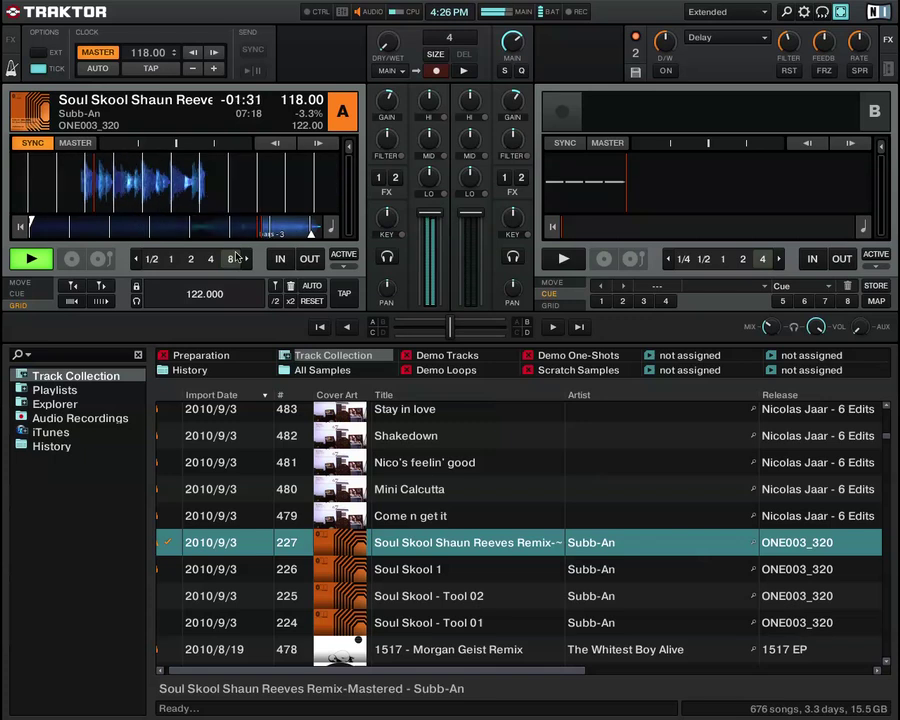
{"action": "left_click", "coordinate": [35, 261]}
{"action": "left_click", "coordinate": [39, 69]}
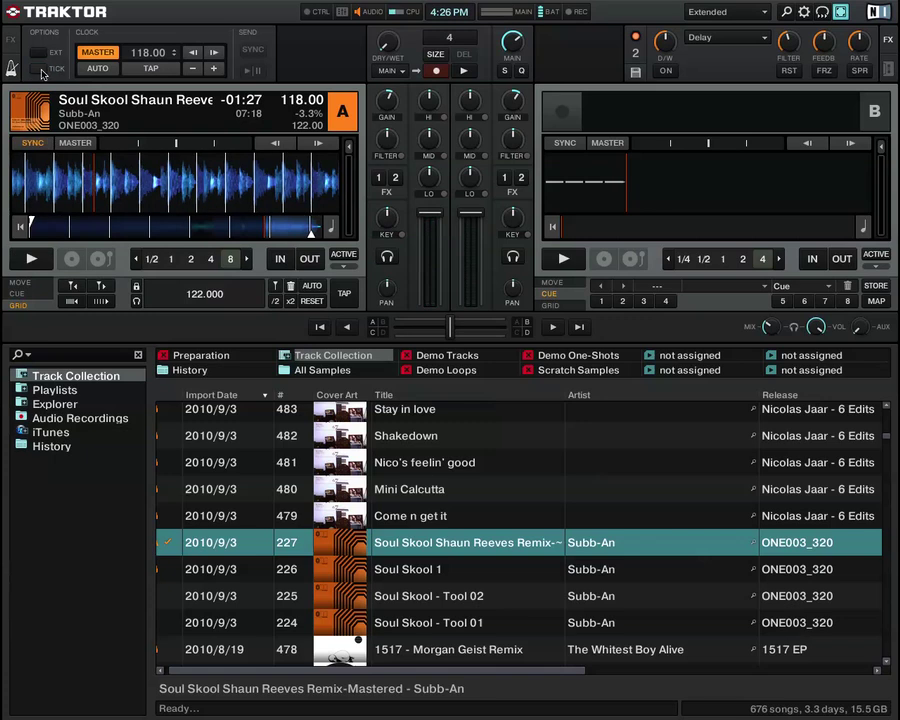